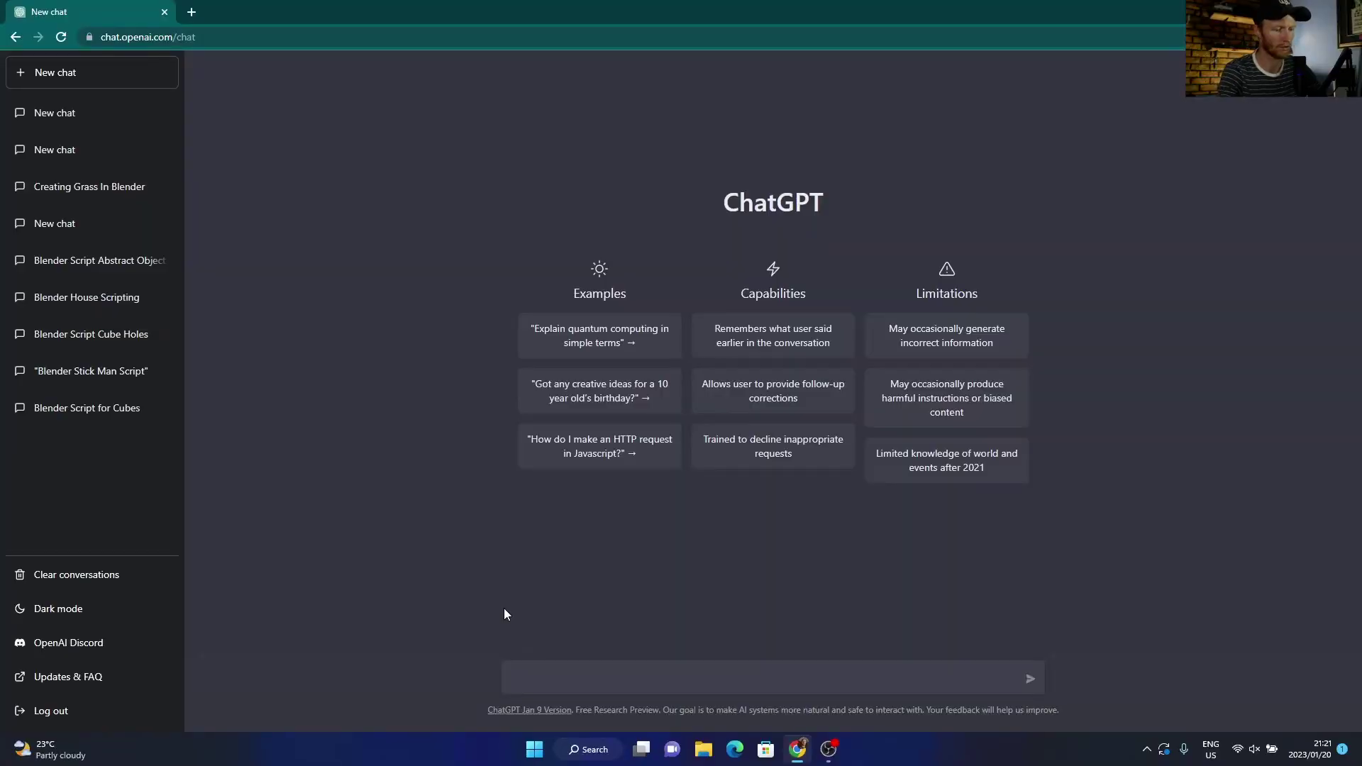
# - Ask ChatGPT for 'Surreal image ideas in blender 3d' and get ten surreal scene ideas
pyautogui.write('Surreal')
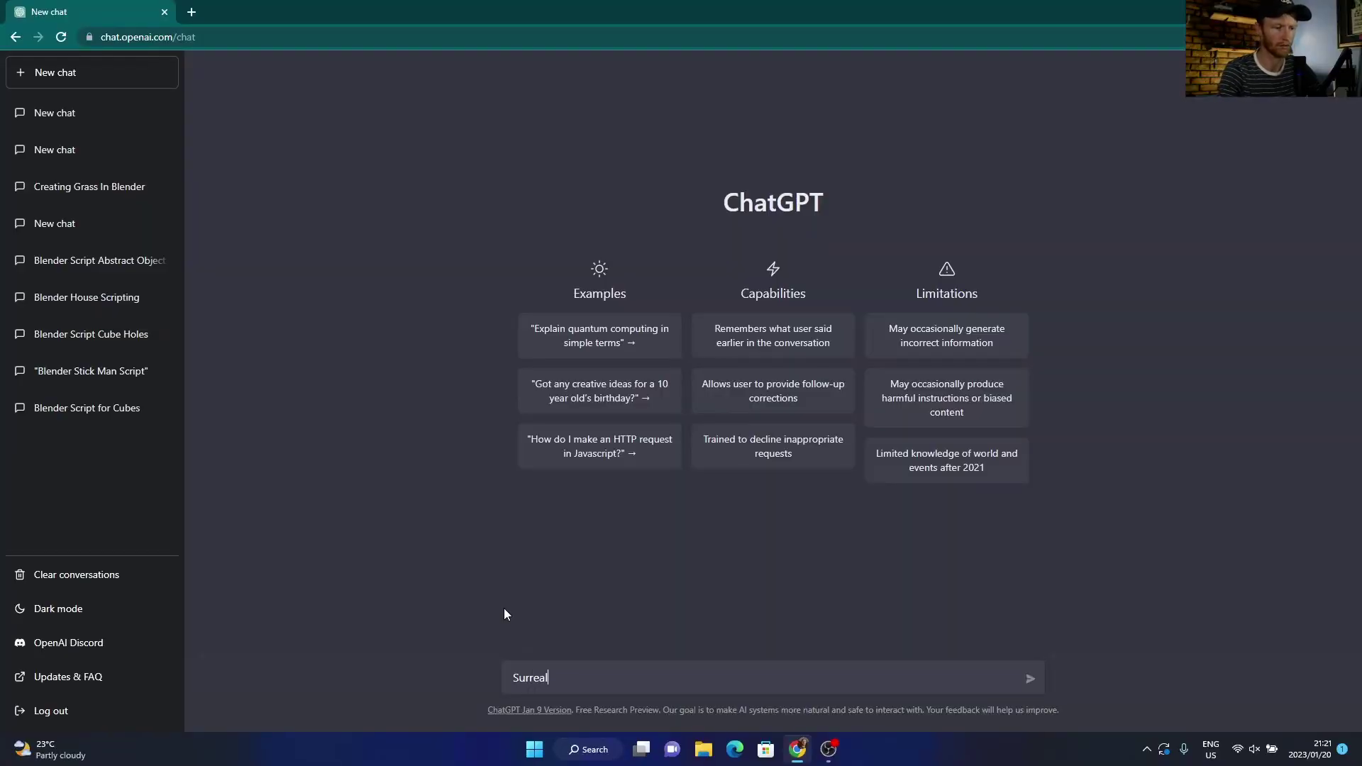
pyautogui.write(' image ')
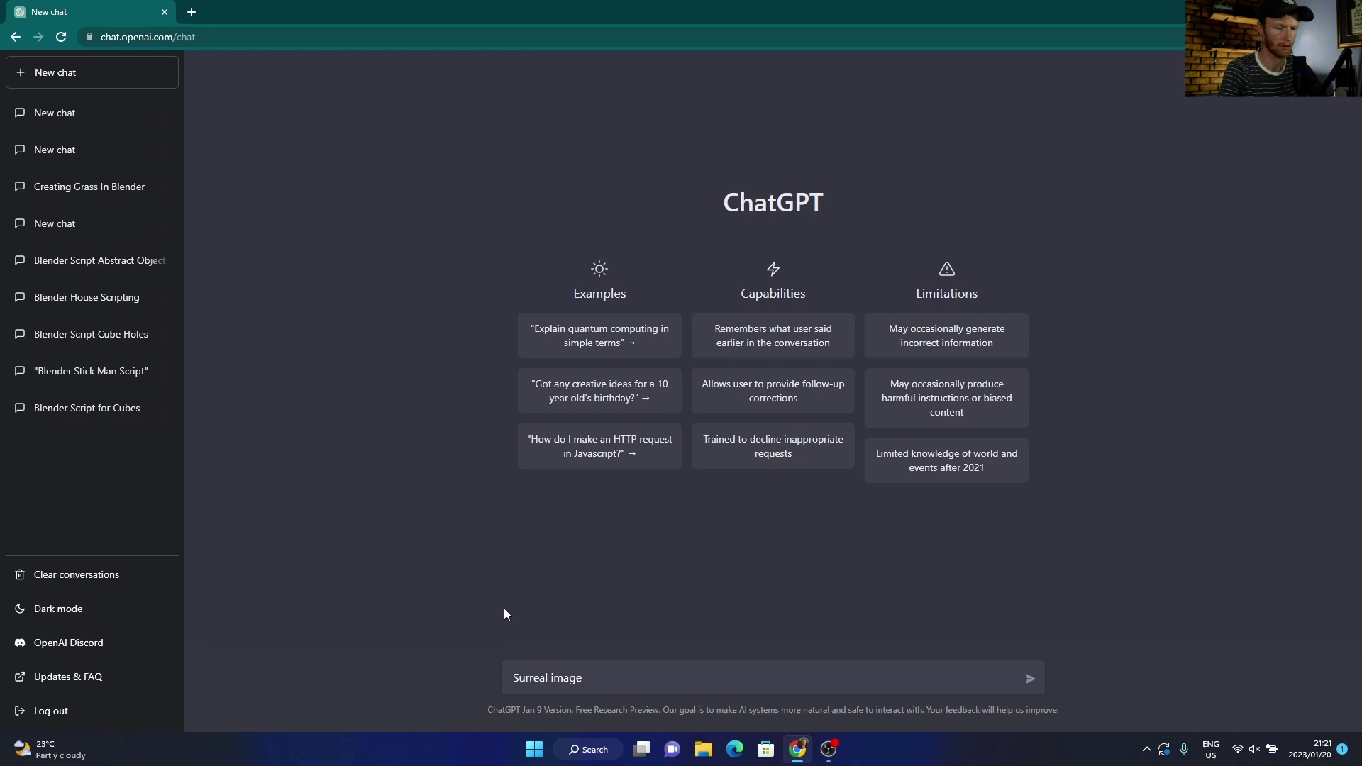
pyautogui.write('ideas in b')
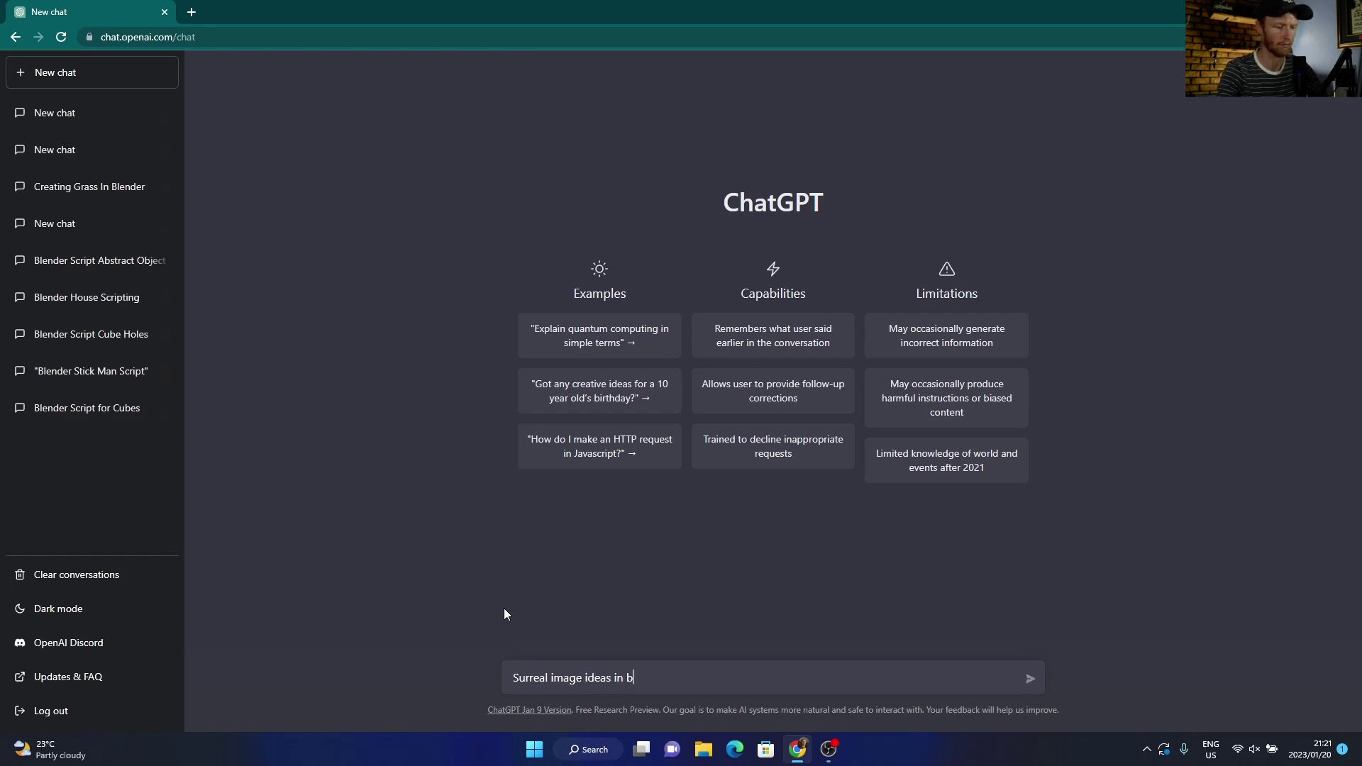
pyautogui.write('lender 3d')
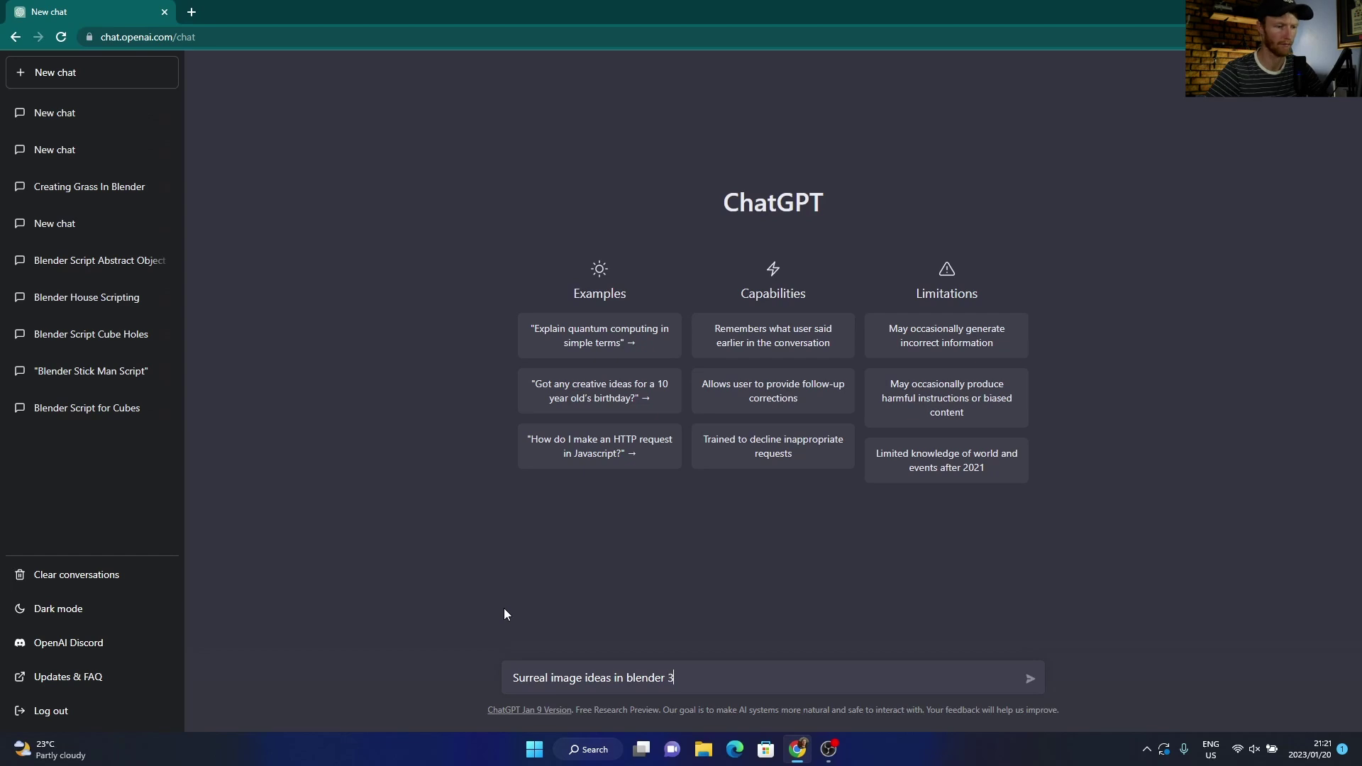
pyautogui.click(1030, 679)
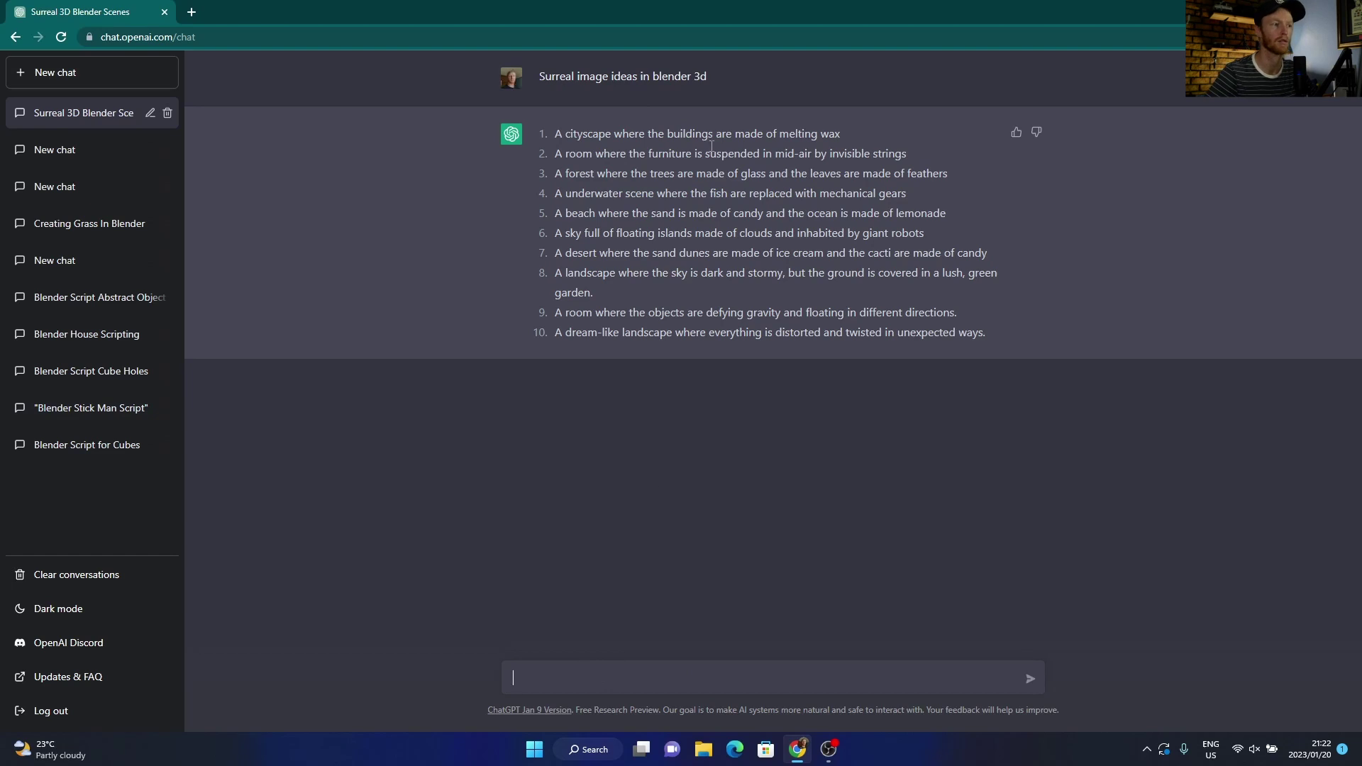
# - In a new chat, request a Python script making 200 cubes close together but not touching
pyautogui.click(166, 73)
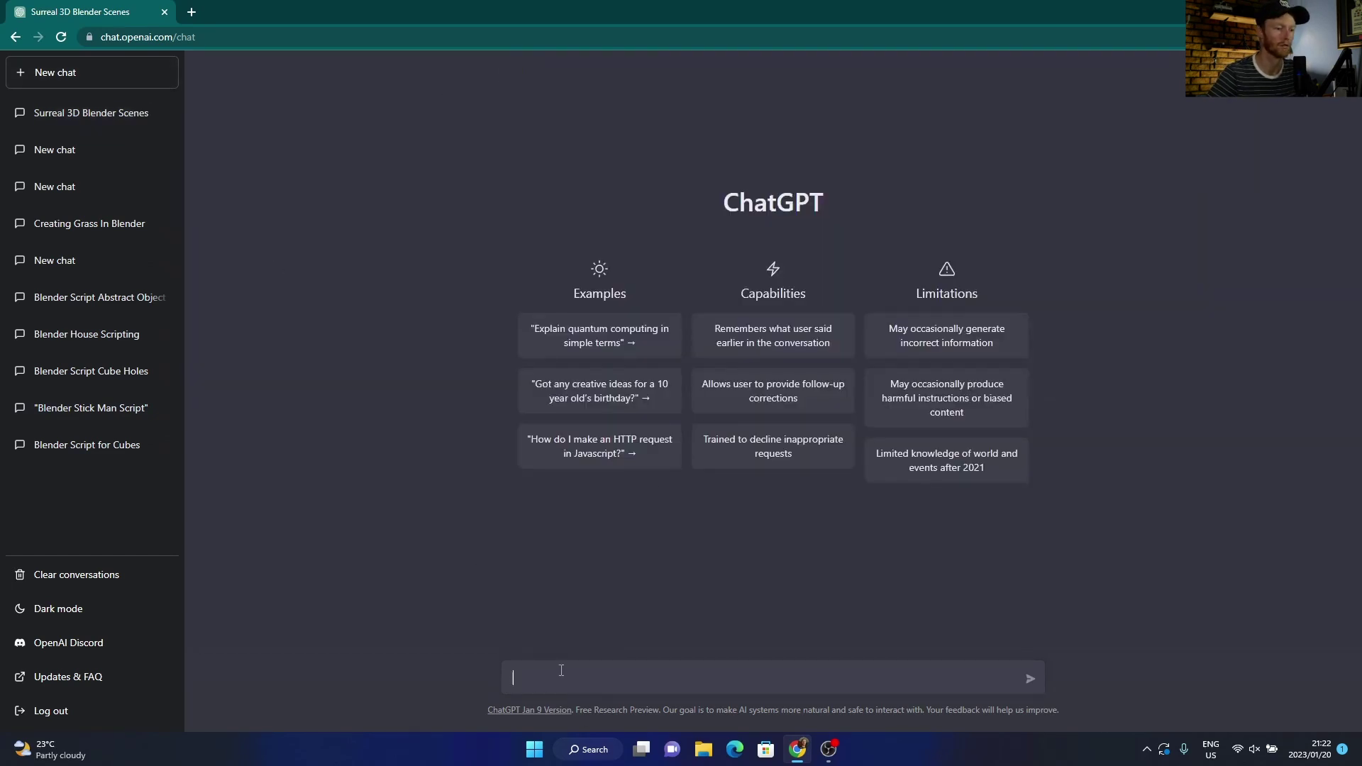
pyautogui.write('Write me a')
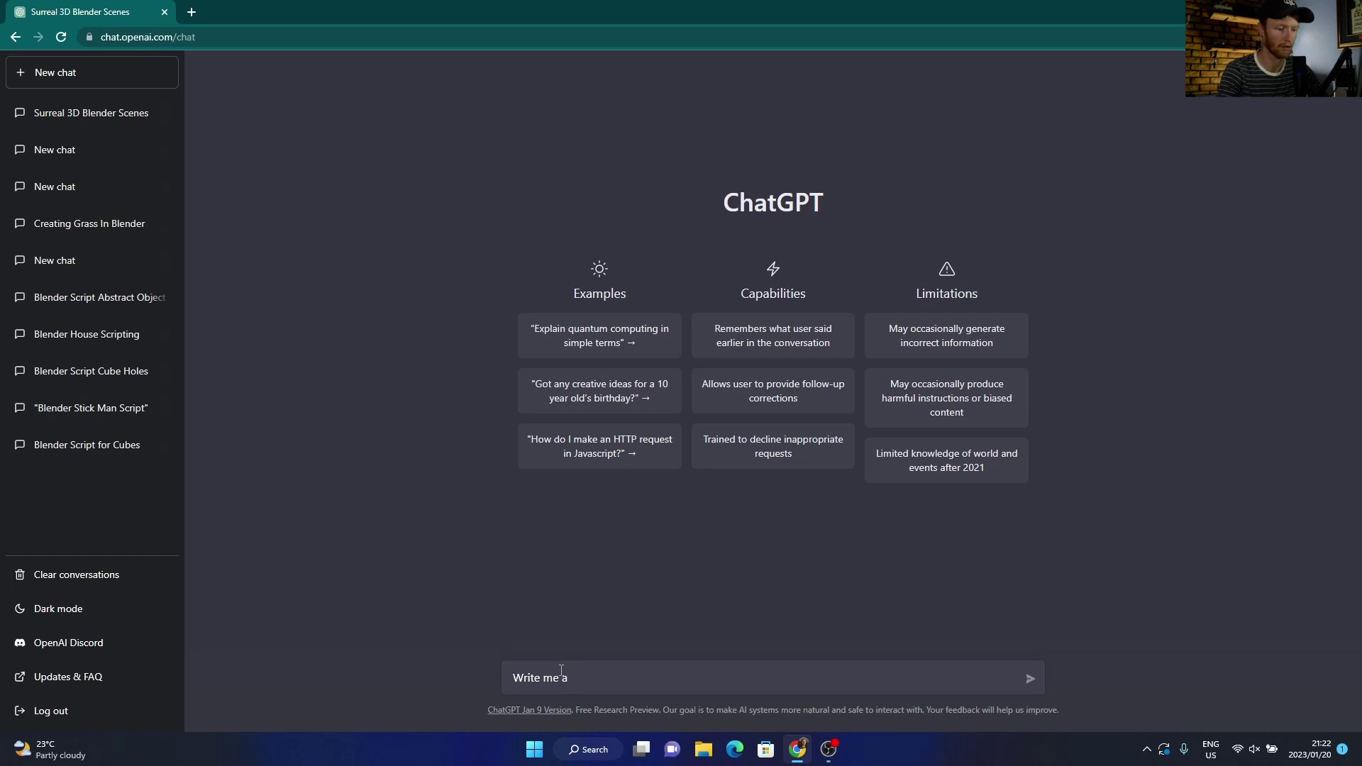
pyautogui.write(' python')
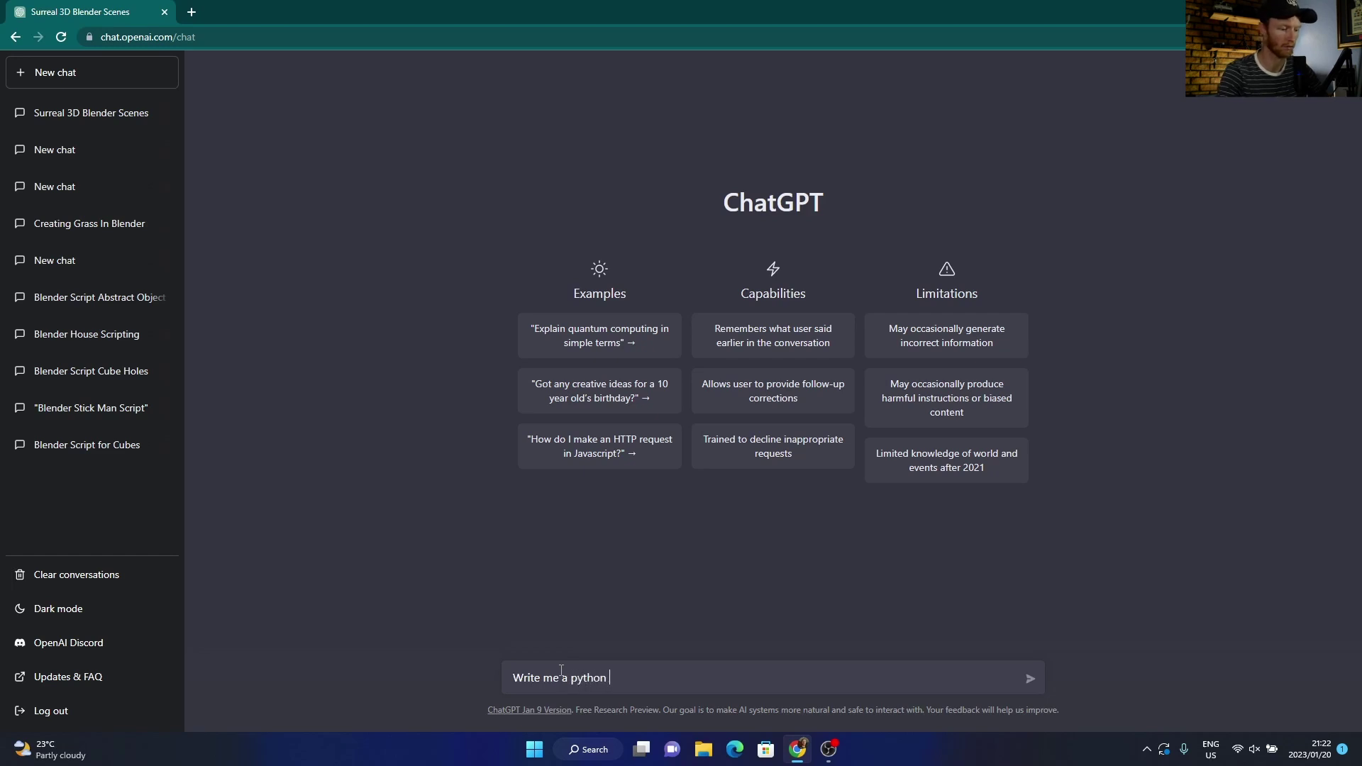
pyautogui.write(' scrip')
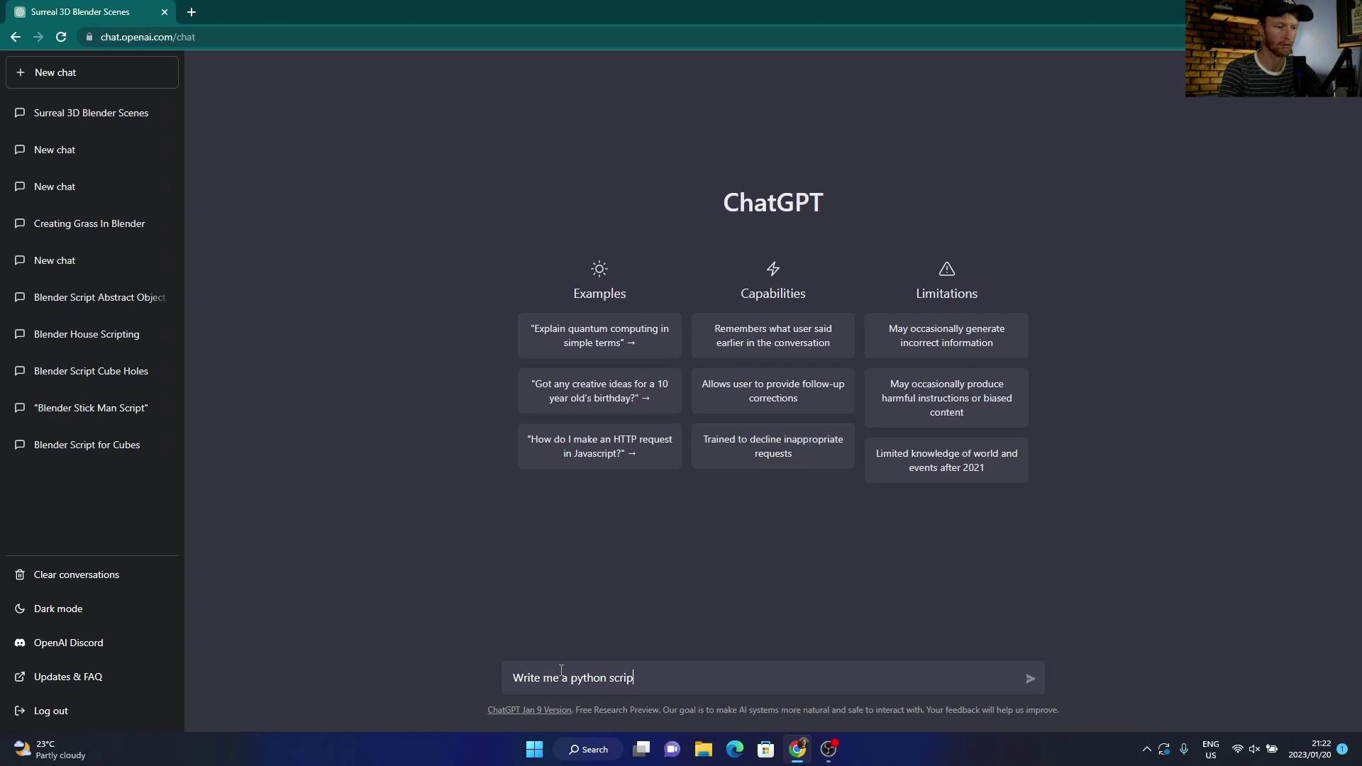
pyautogui.write('t to make ')
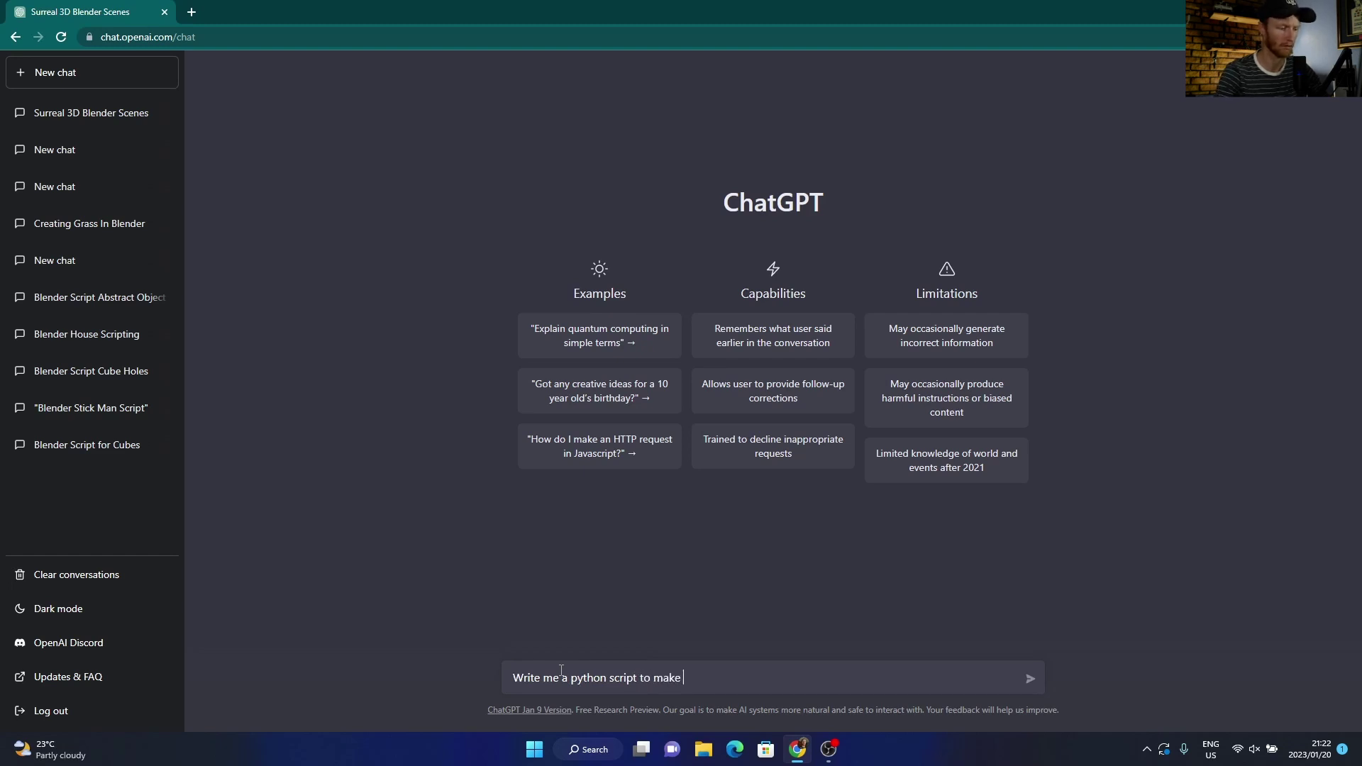
pyautogui.write('200 c')
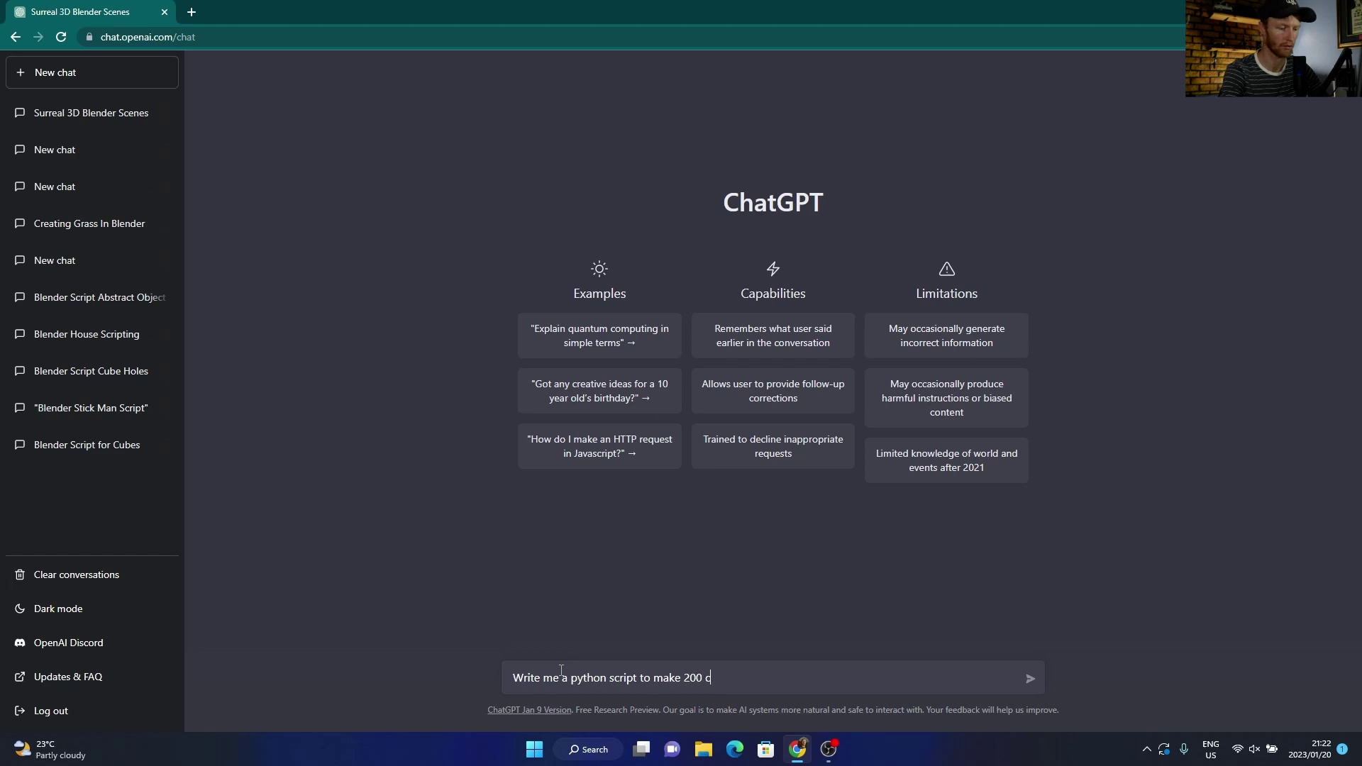
pyautogui.write('ubes')
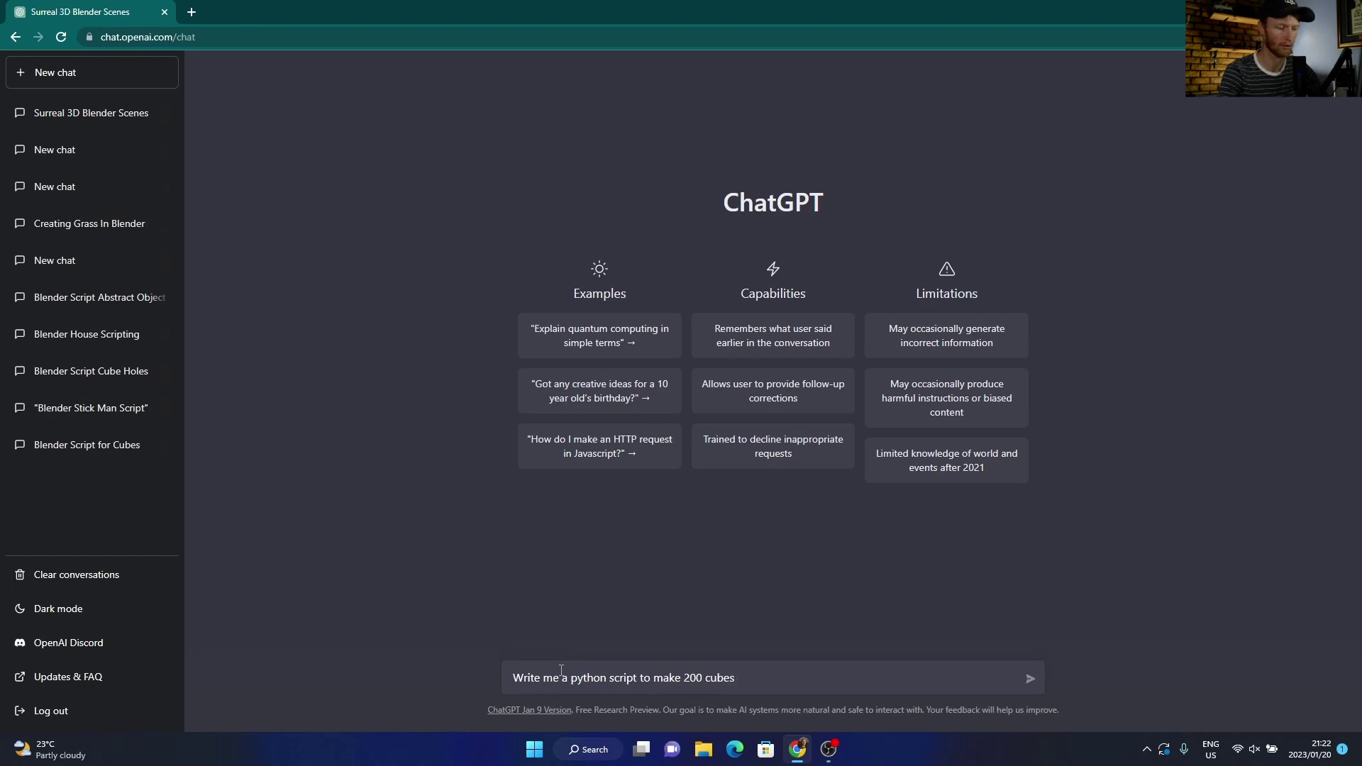
pyautogui.write(' close to each other b')
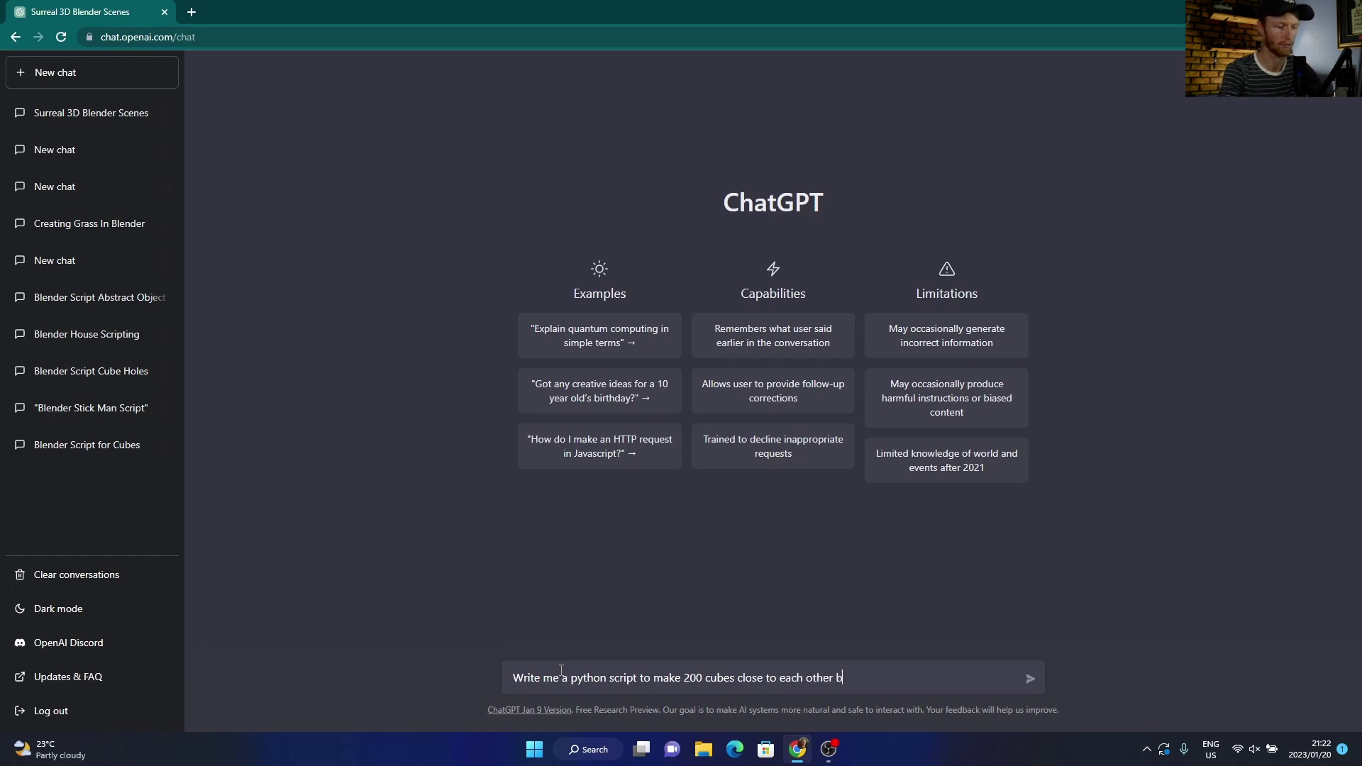
pyautogui.write('ut not touching')
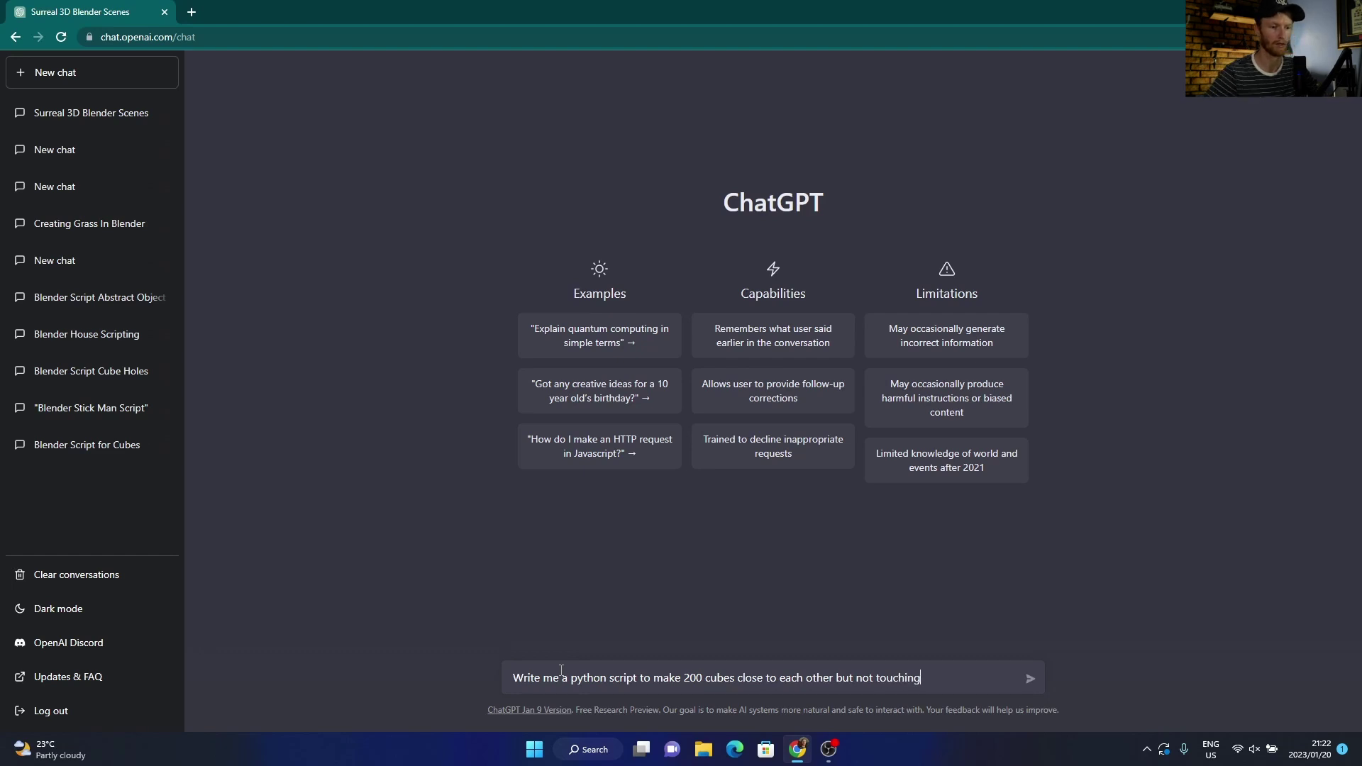
pyautogui.click(1030, 679)
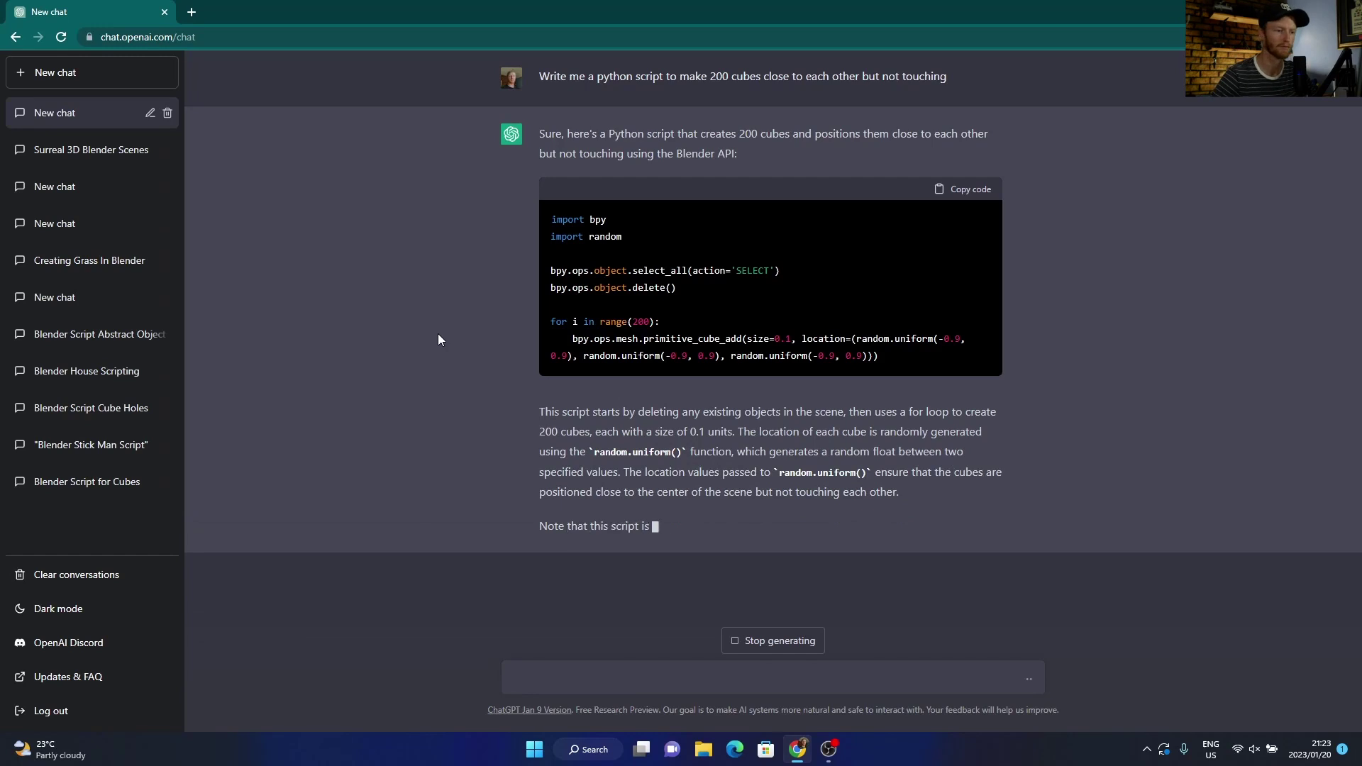
# - Copy the cube script and paste it into a new text block in Blender's enlarged Text Editor
pyautogui.click(970, 190)
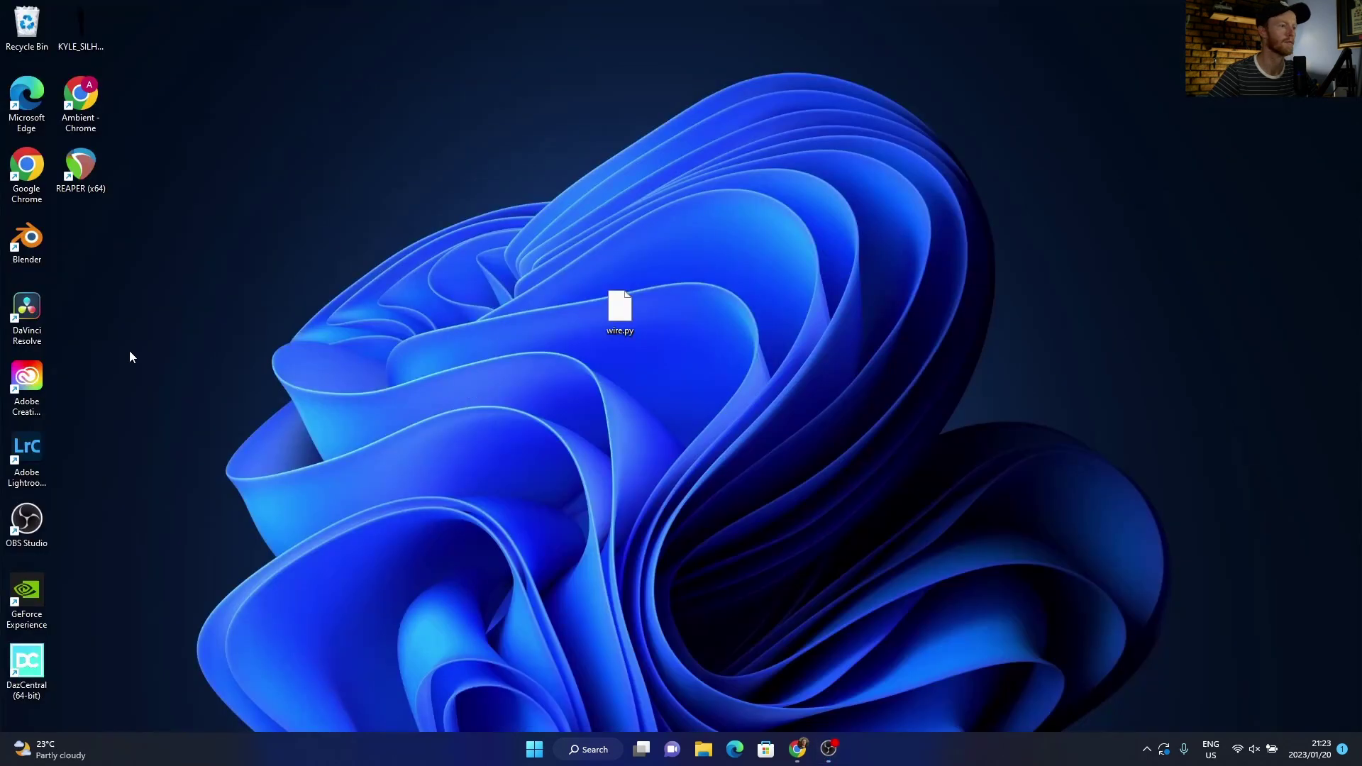
pyautogui.doubleClick(14, 256)
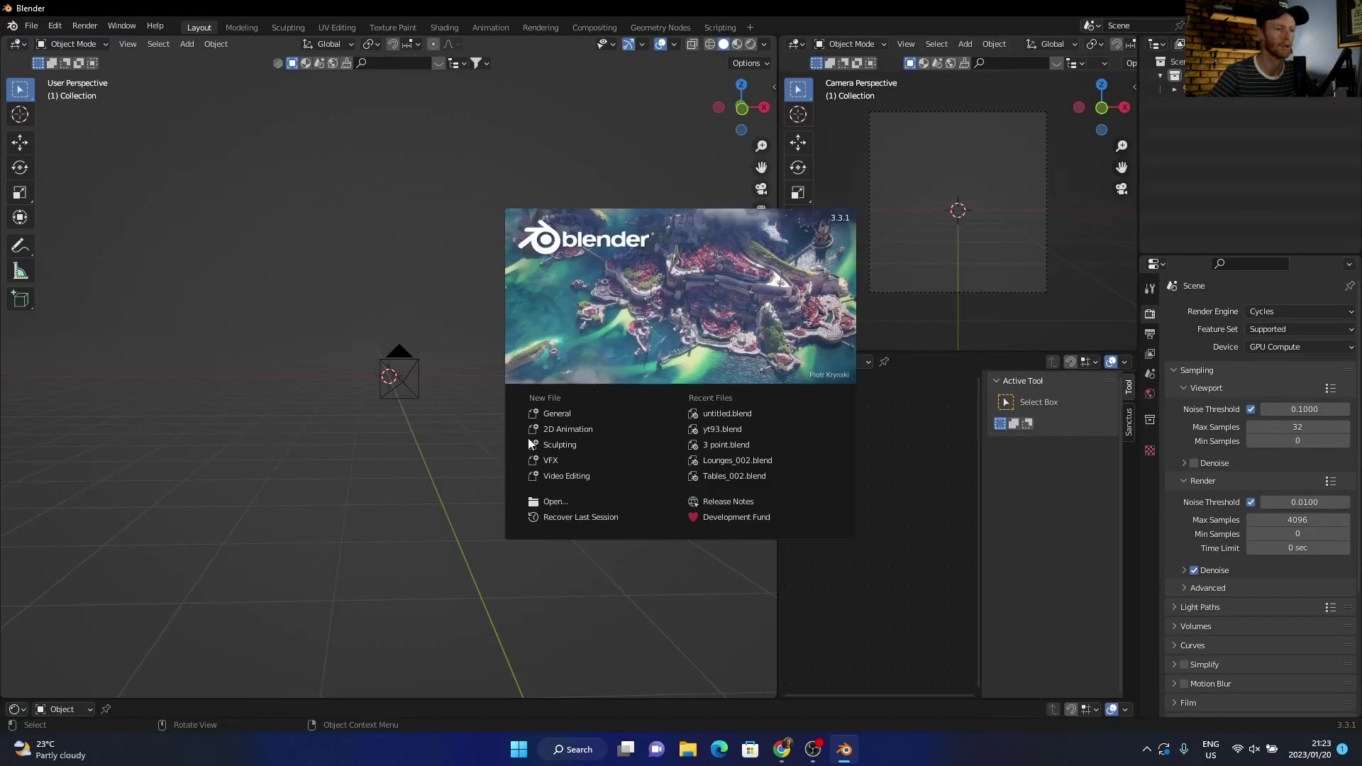
pyautogui.click(554, 411)
pyautogui.click(14, 710)
pyautogui.click(340, 568)
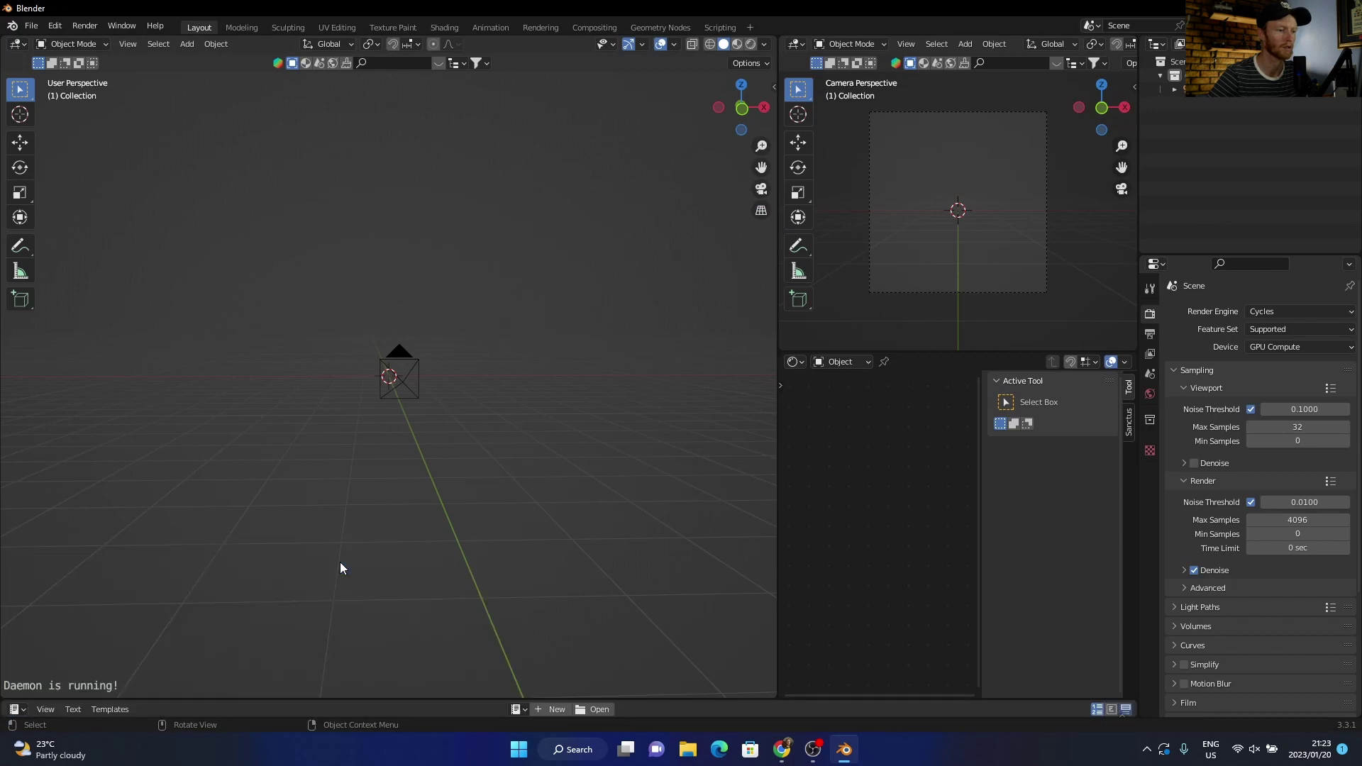
pyautogui.moveTo(293, 698); pyautogui.dragTo(333, 416)
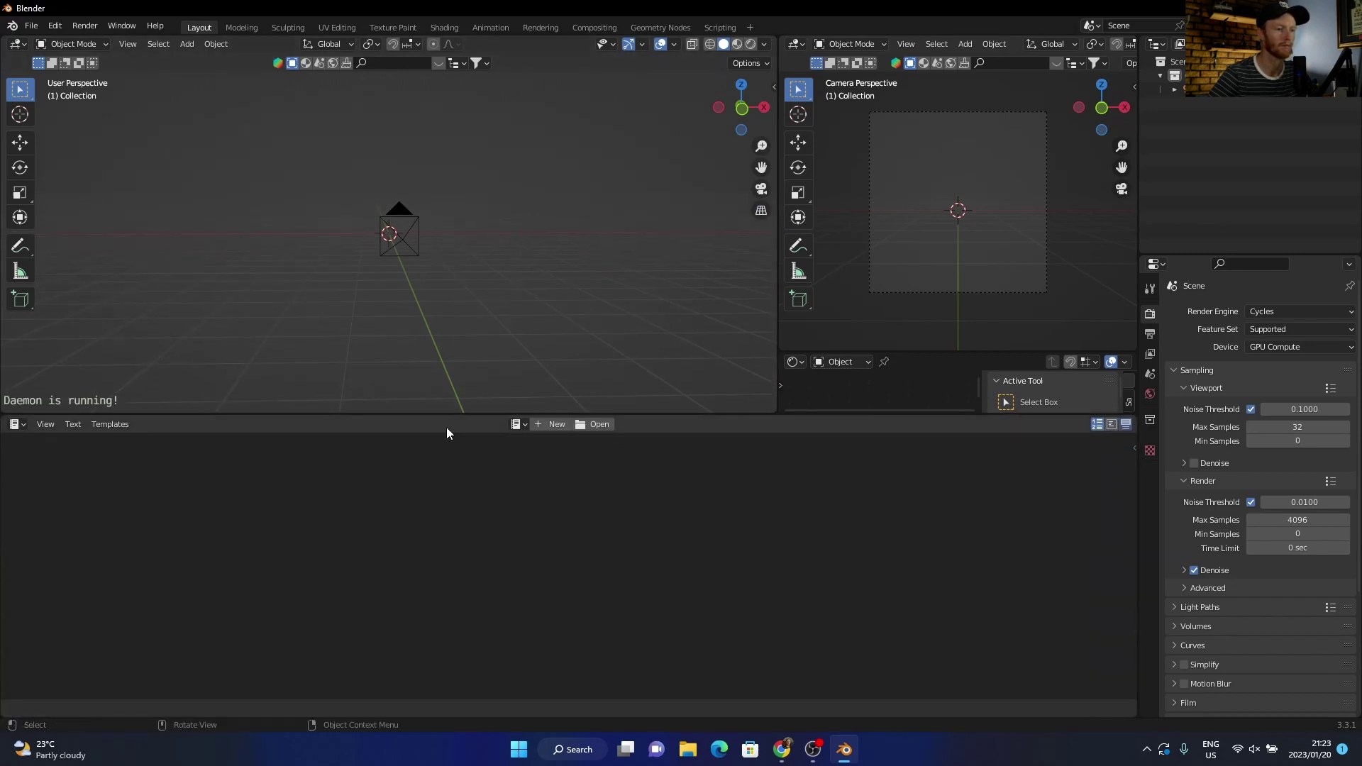
pyautogui.click(538, 421)
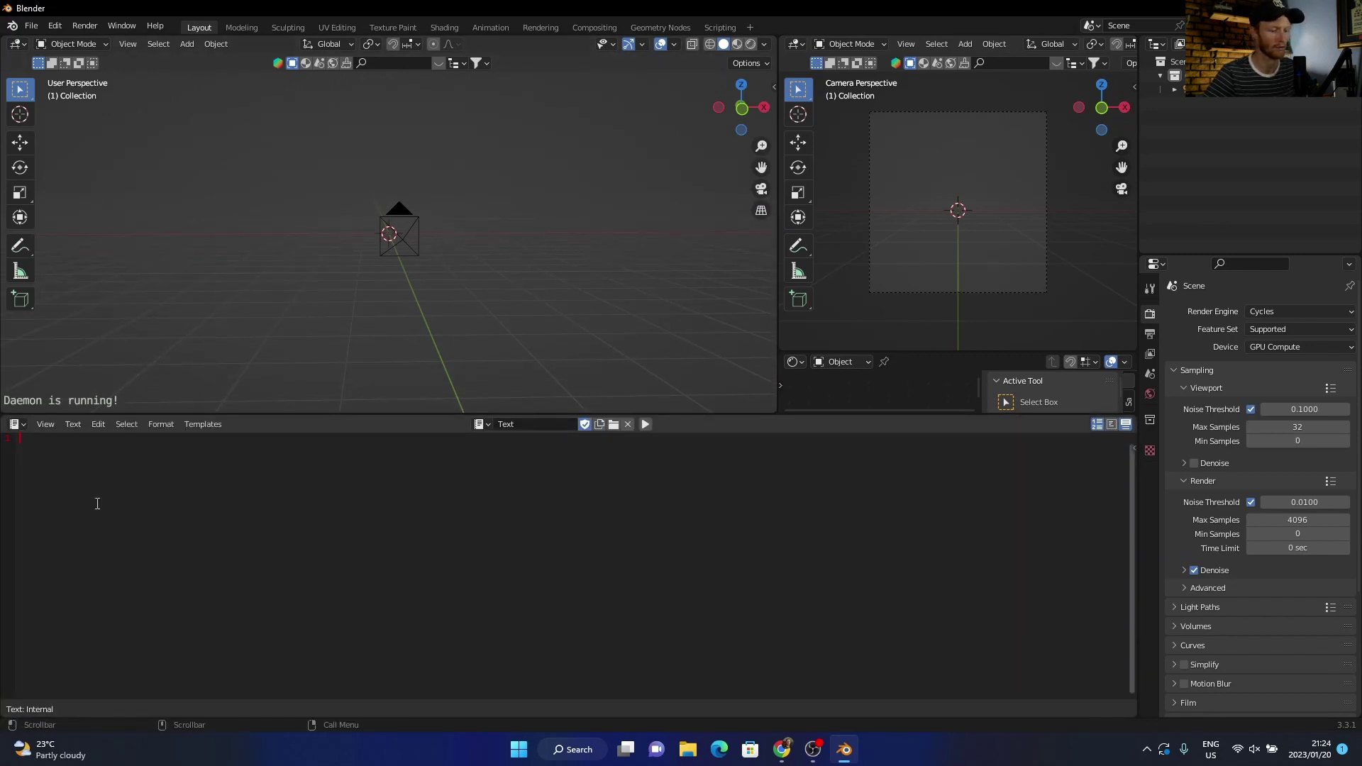
pyautogui.hotkey('ctrl', 'v')
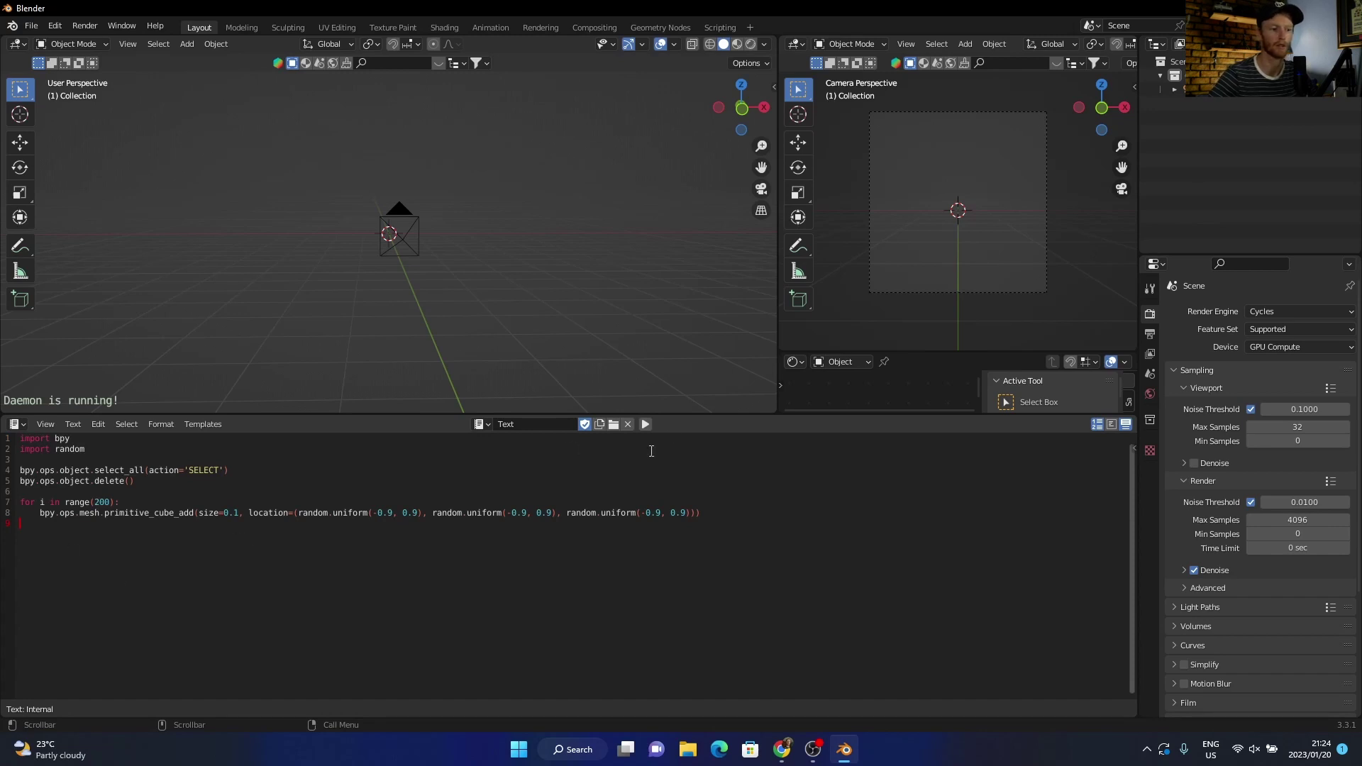
# - Quit Blender without saving and return to a new empty ChatGPT chat
pyautogui.hotkey('ctrl', 'q')
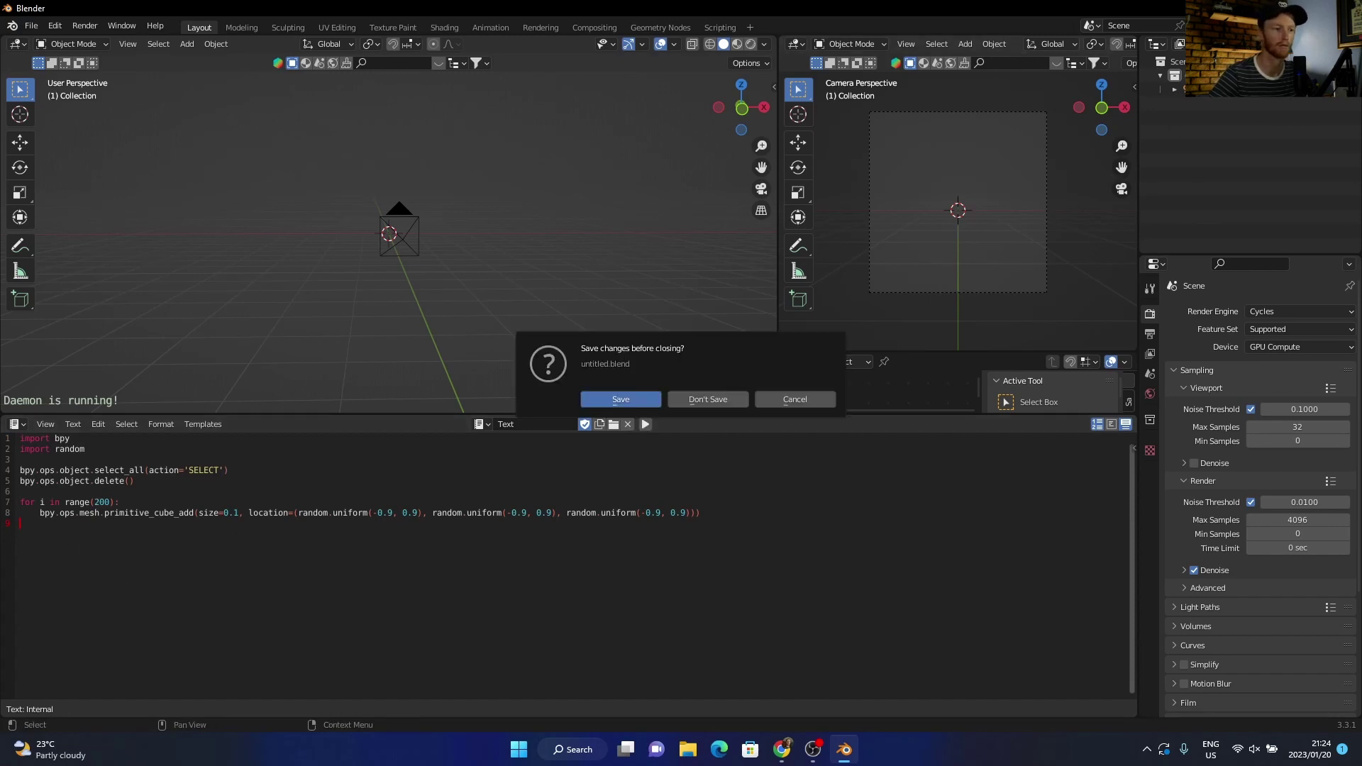
pyautogui.click(705, 398)
pyautogui.click(82, 72)
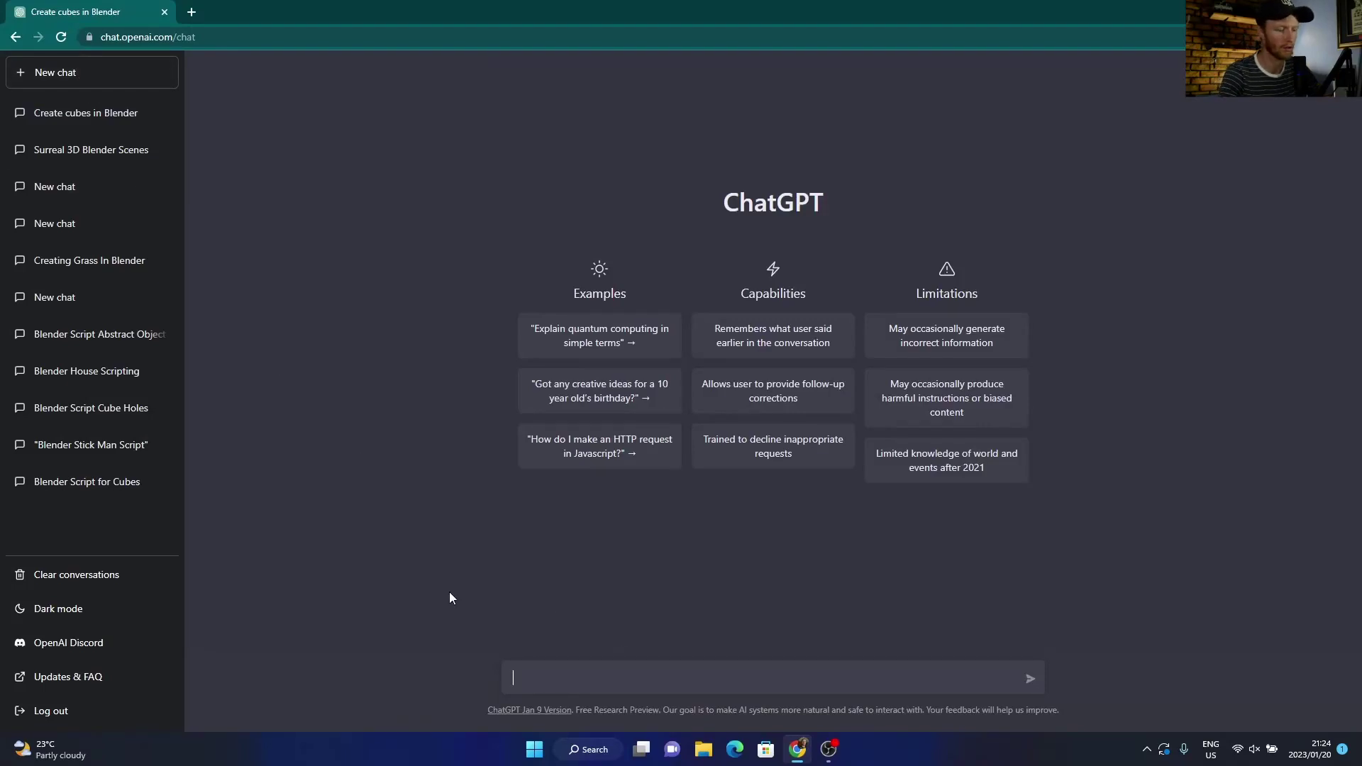
# - Ask ChatGPT for a Blender add-on that creates a cube with a subdivision surface modifier
pyautogui.write('M')
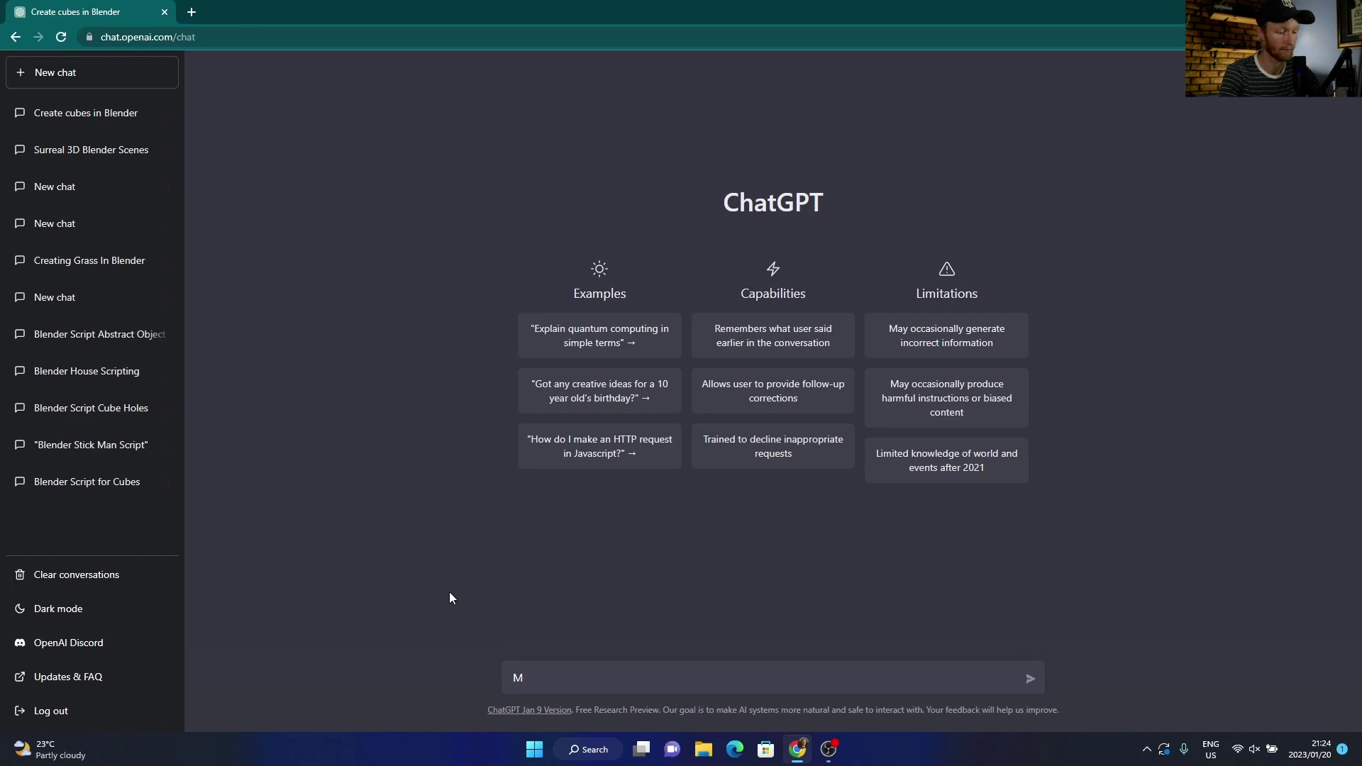
pyautogui.write('ake a blen')
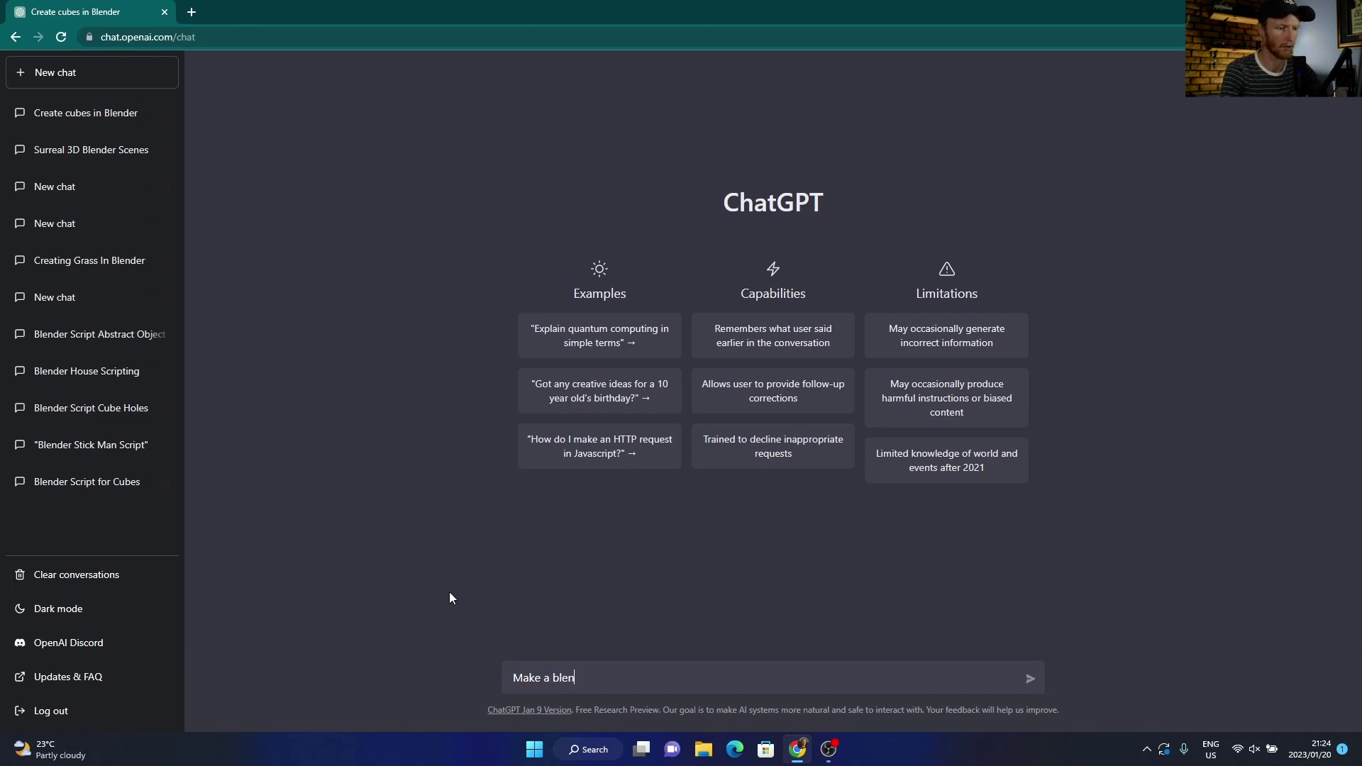
pyautogui.write('der add on that cre')
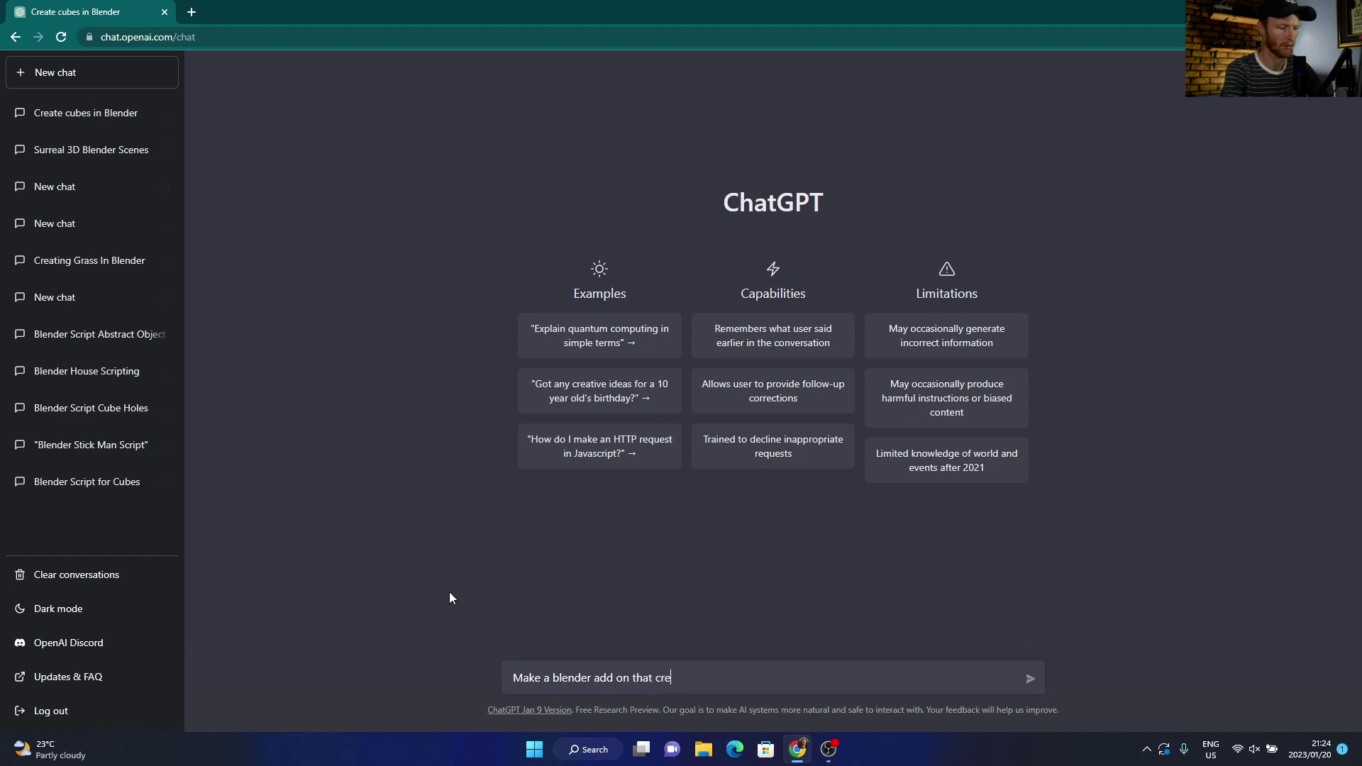
pyautogui.write('ates a ')
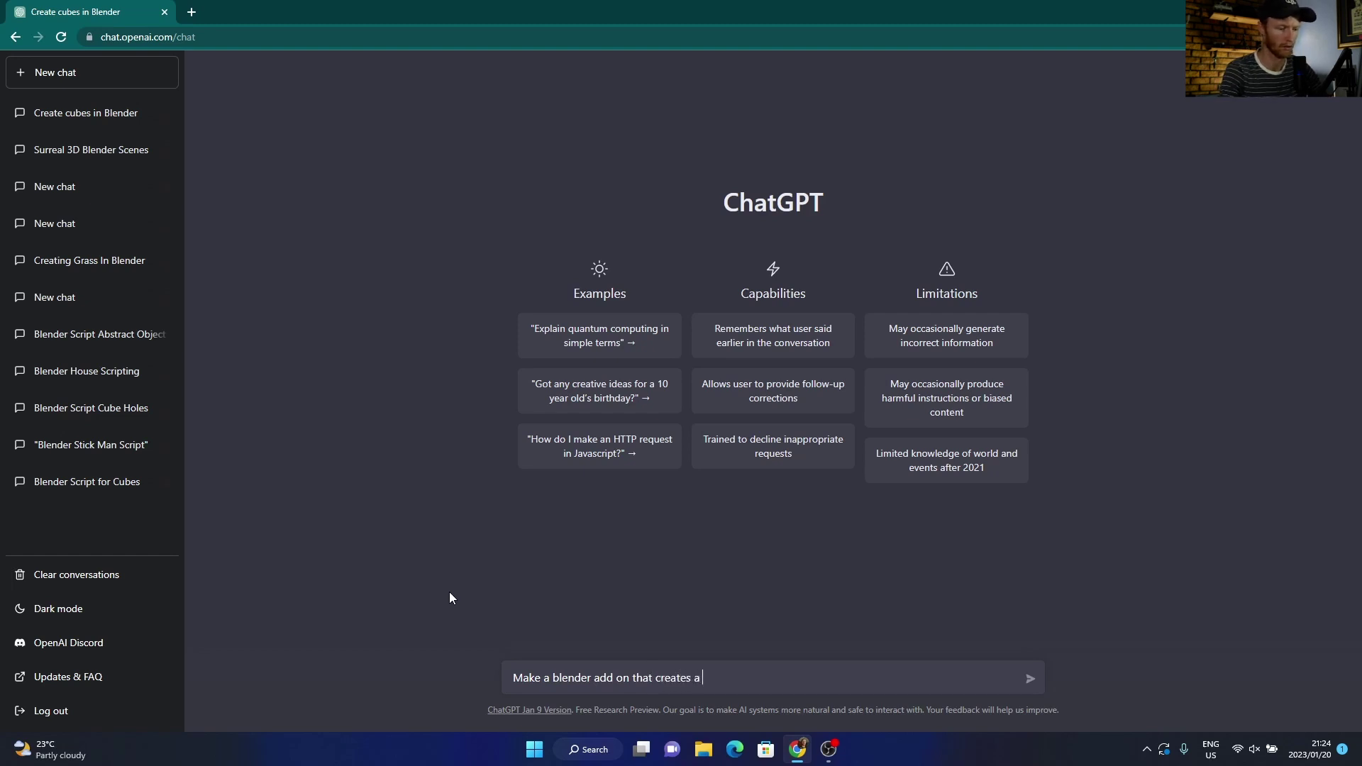
pyautogui.write('cube wit')
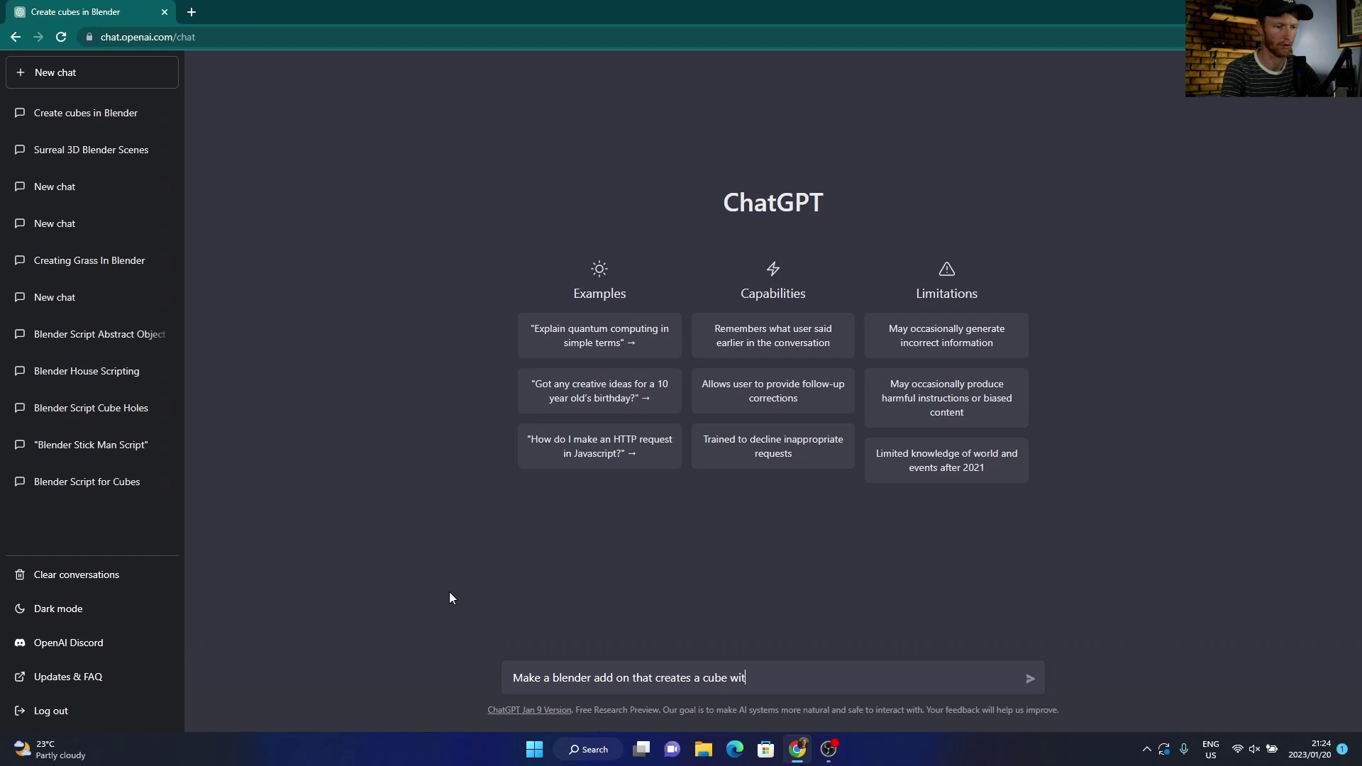
pyautogui.write('h a s')
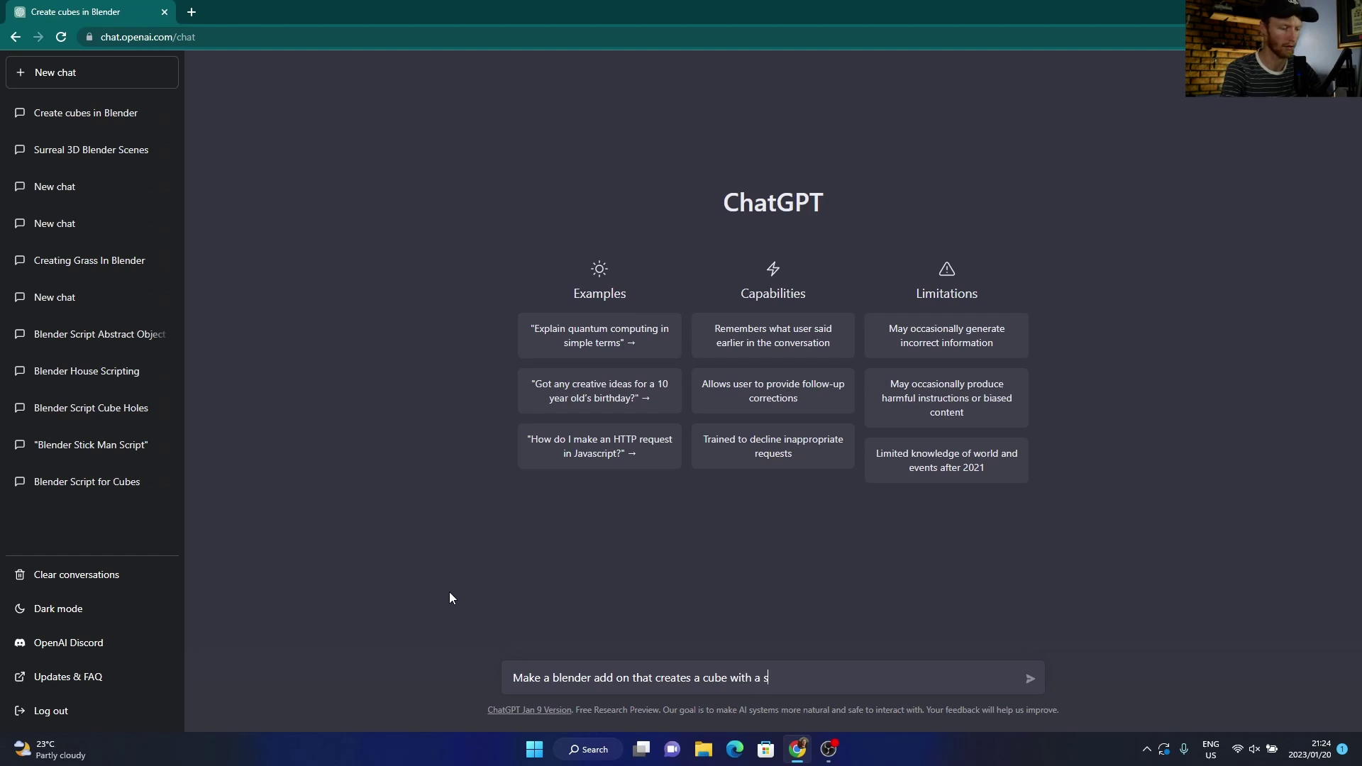
pyautogui.write('ub')
pyautogui.write('divion')
pyautogui.write('sion')
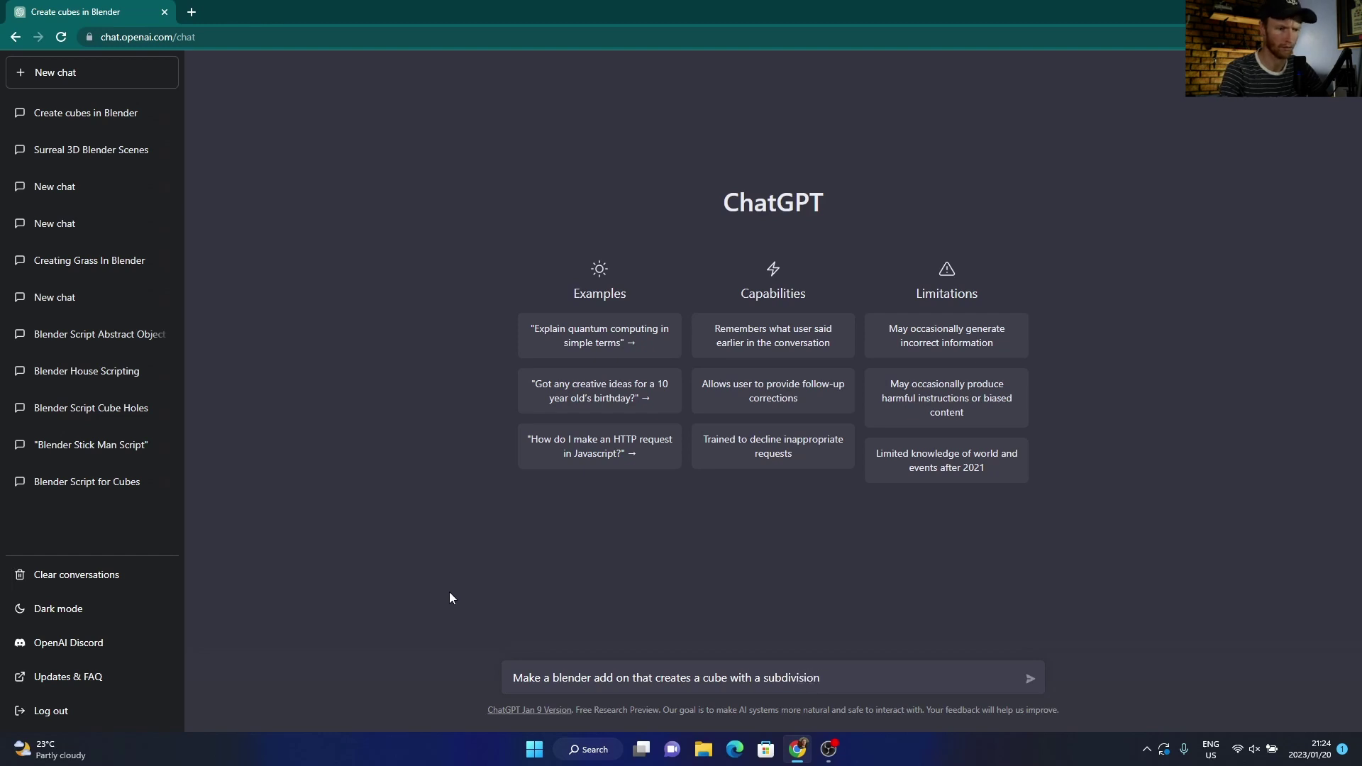
pyautogui.write(' surface')
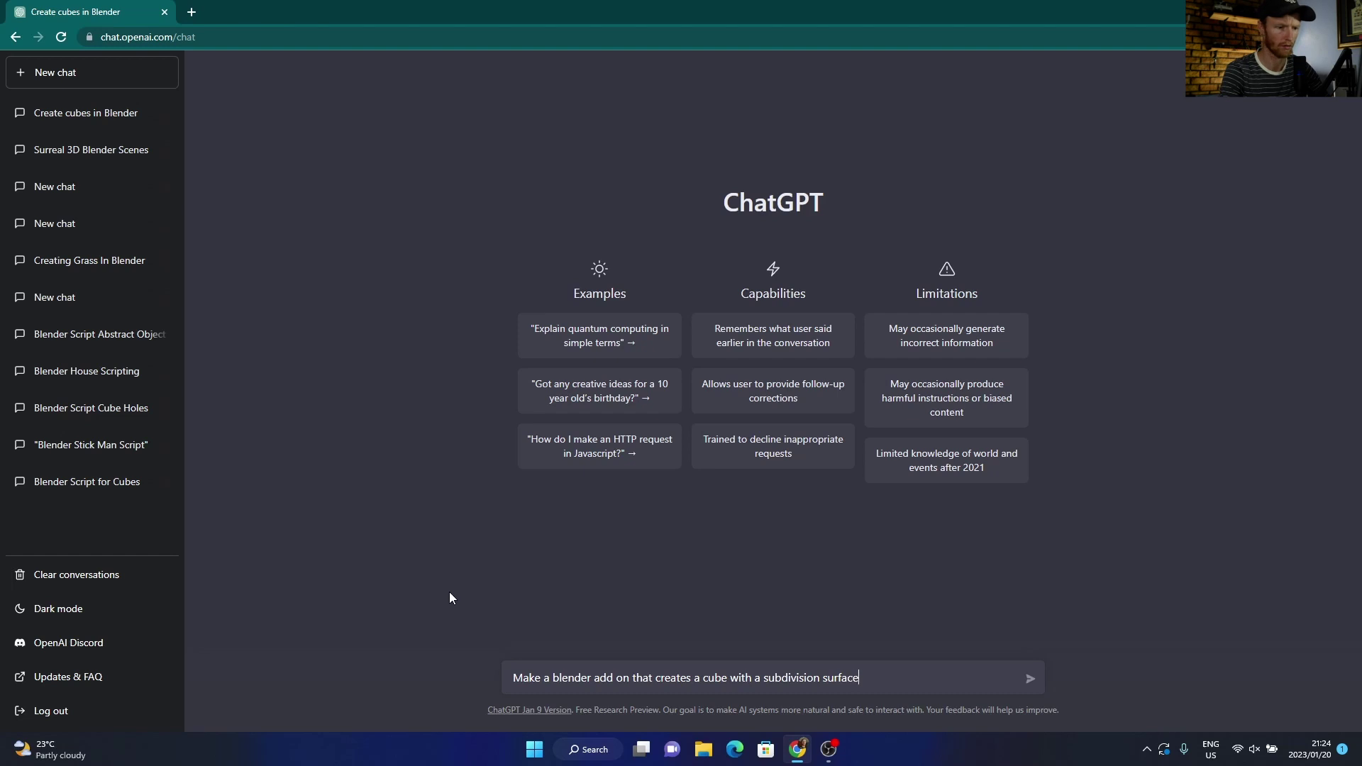
pyautogui.write(' m')
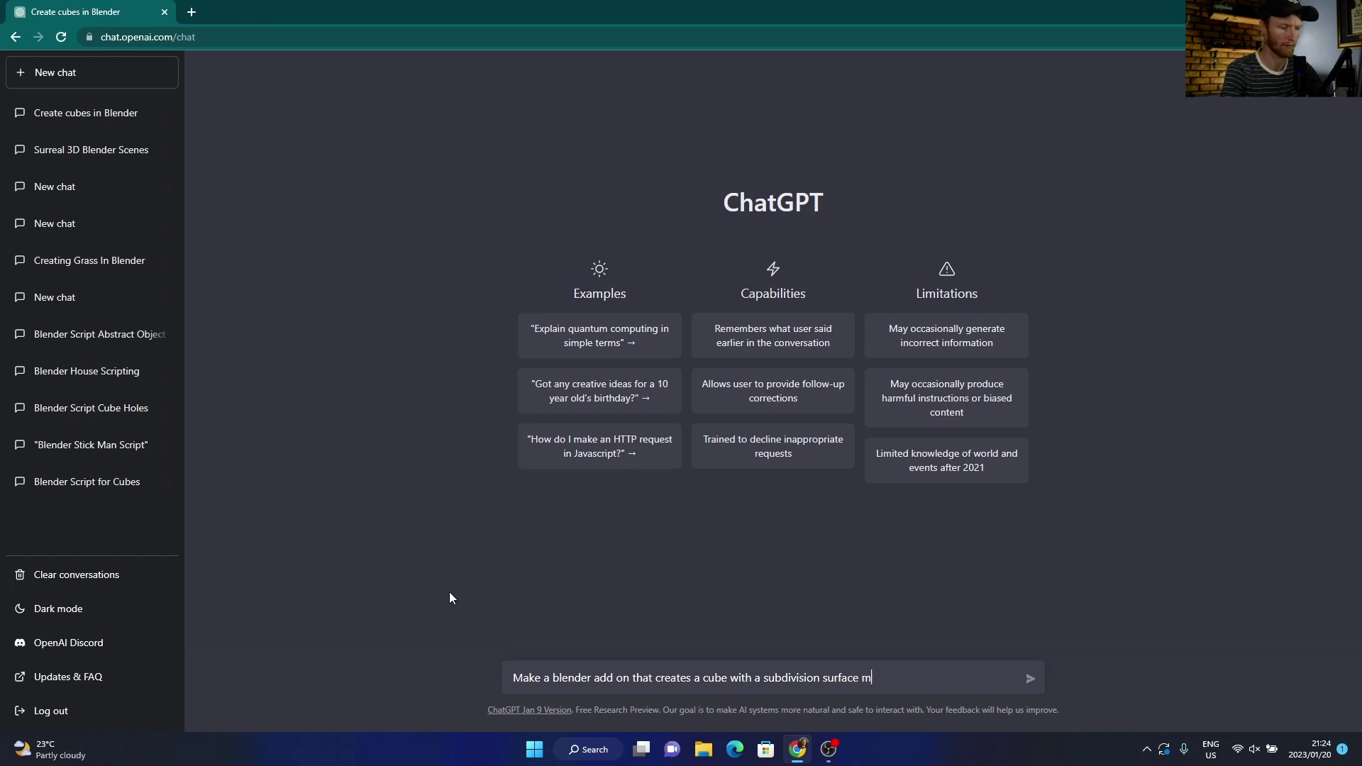
pyautogui.write('odifier')
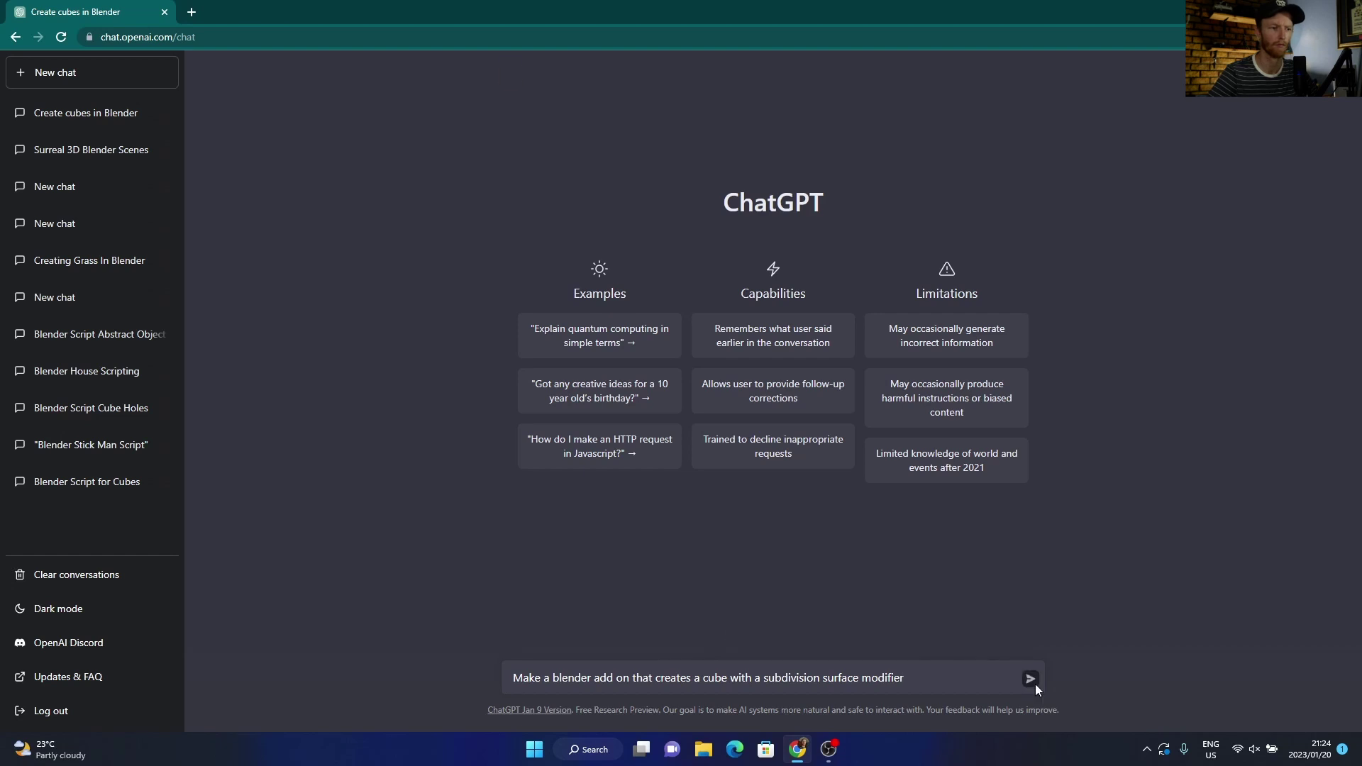
pyautogui.click(1030, 678)
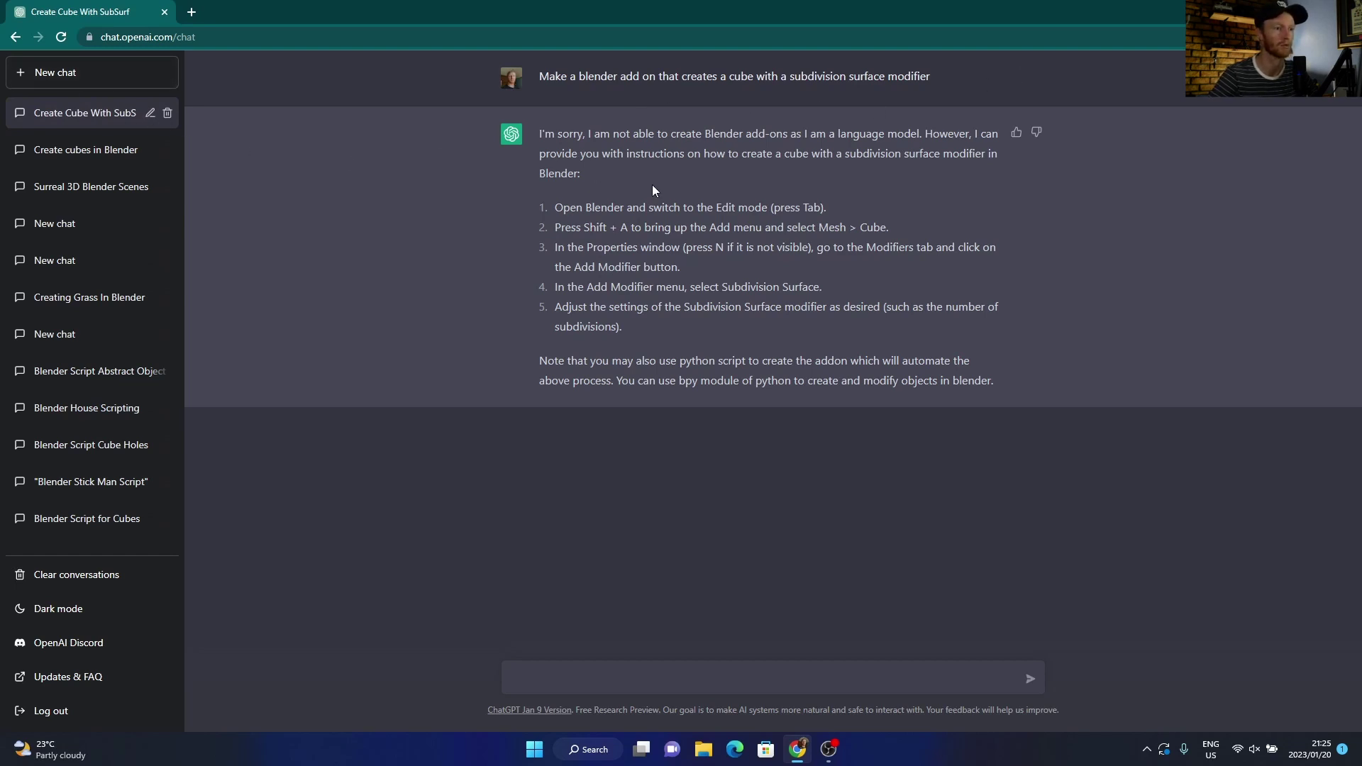
# - In a fresh chat, ask for 'Blender 3D youtube video ideas' and get ten ideas
pyautogui.click(49, 72)
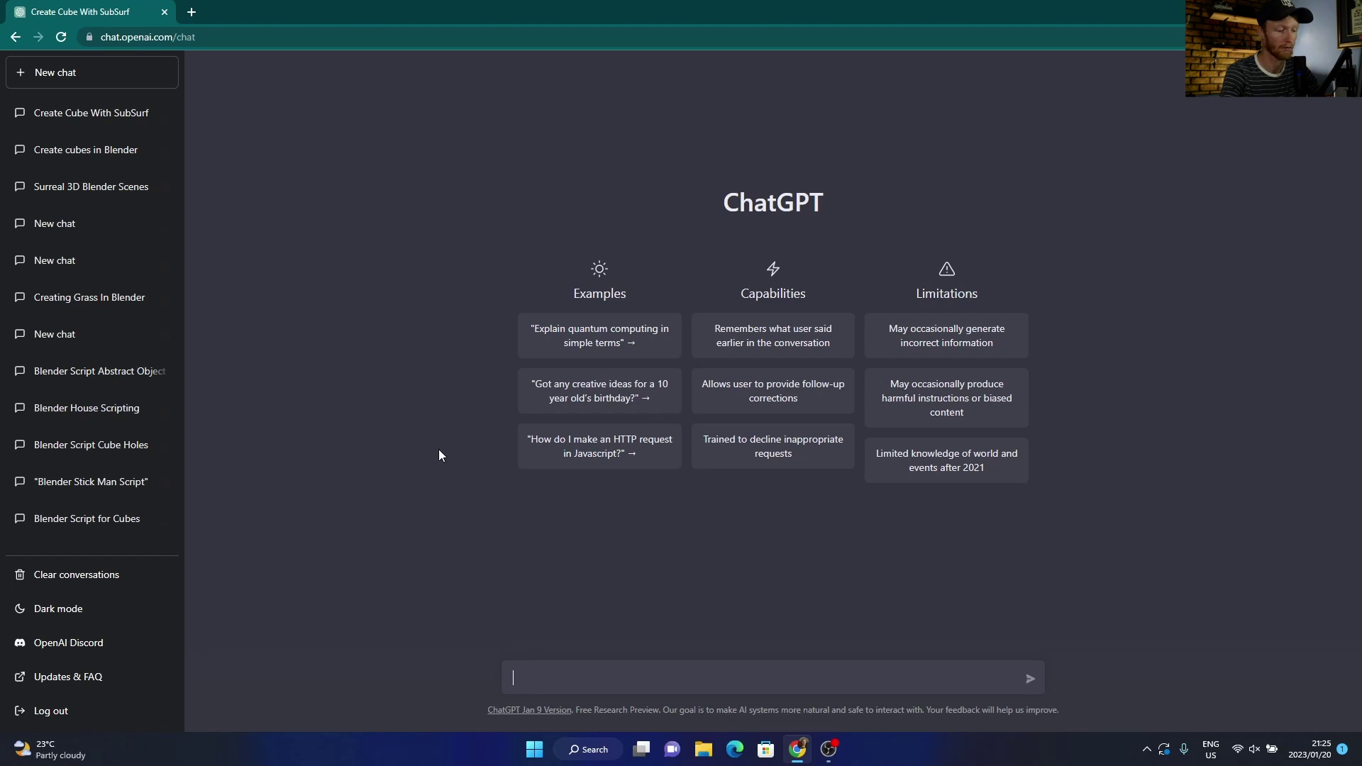
pyautogui.write('Blend')
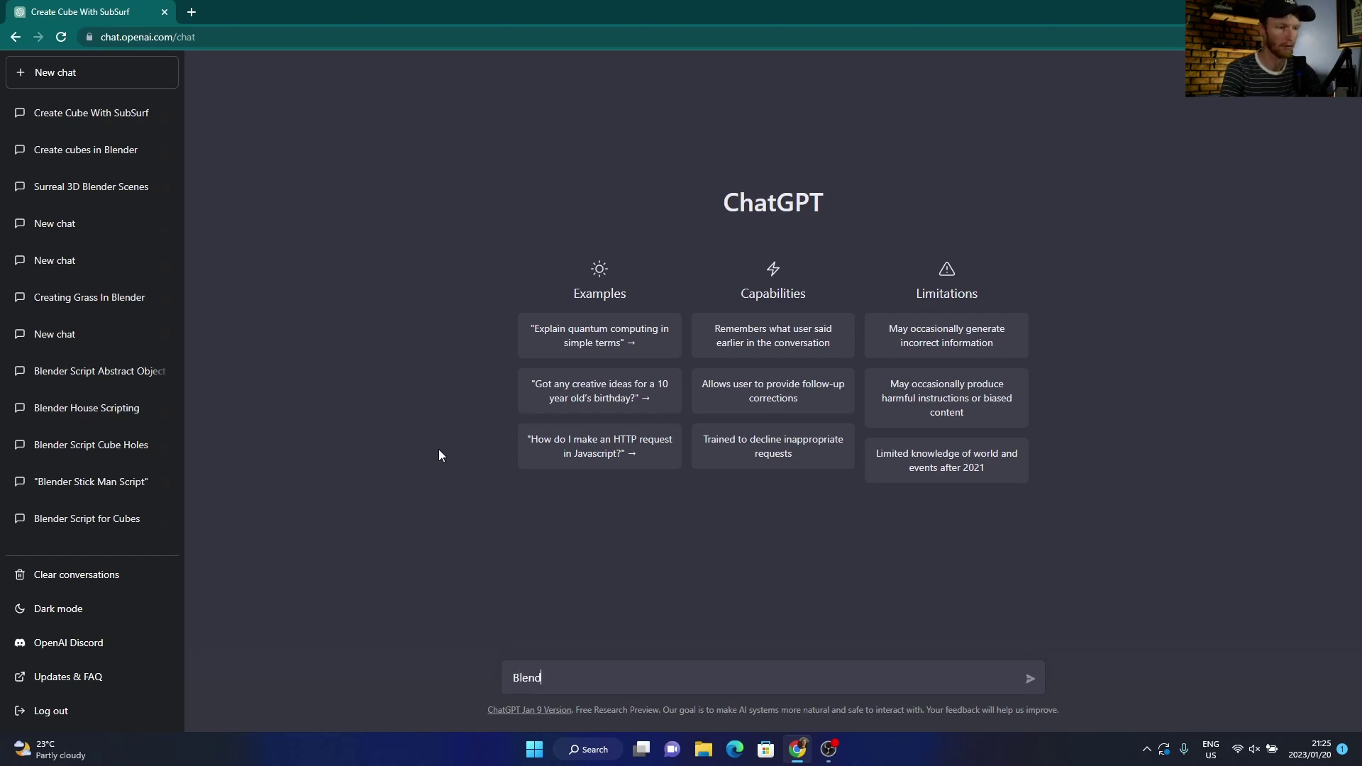
pyautogui.write('er 3D ')
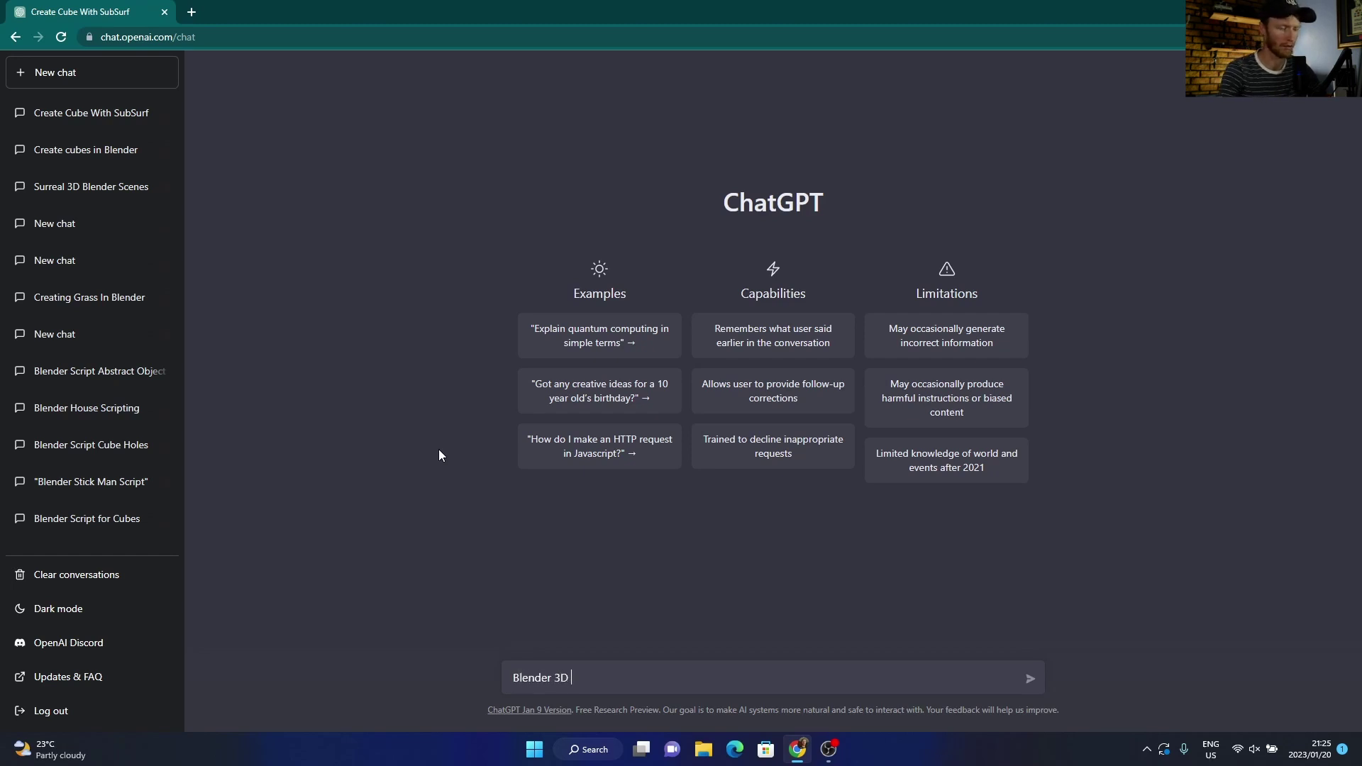
pyautogui.write('yout')
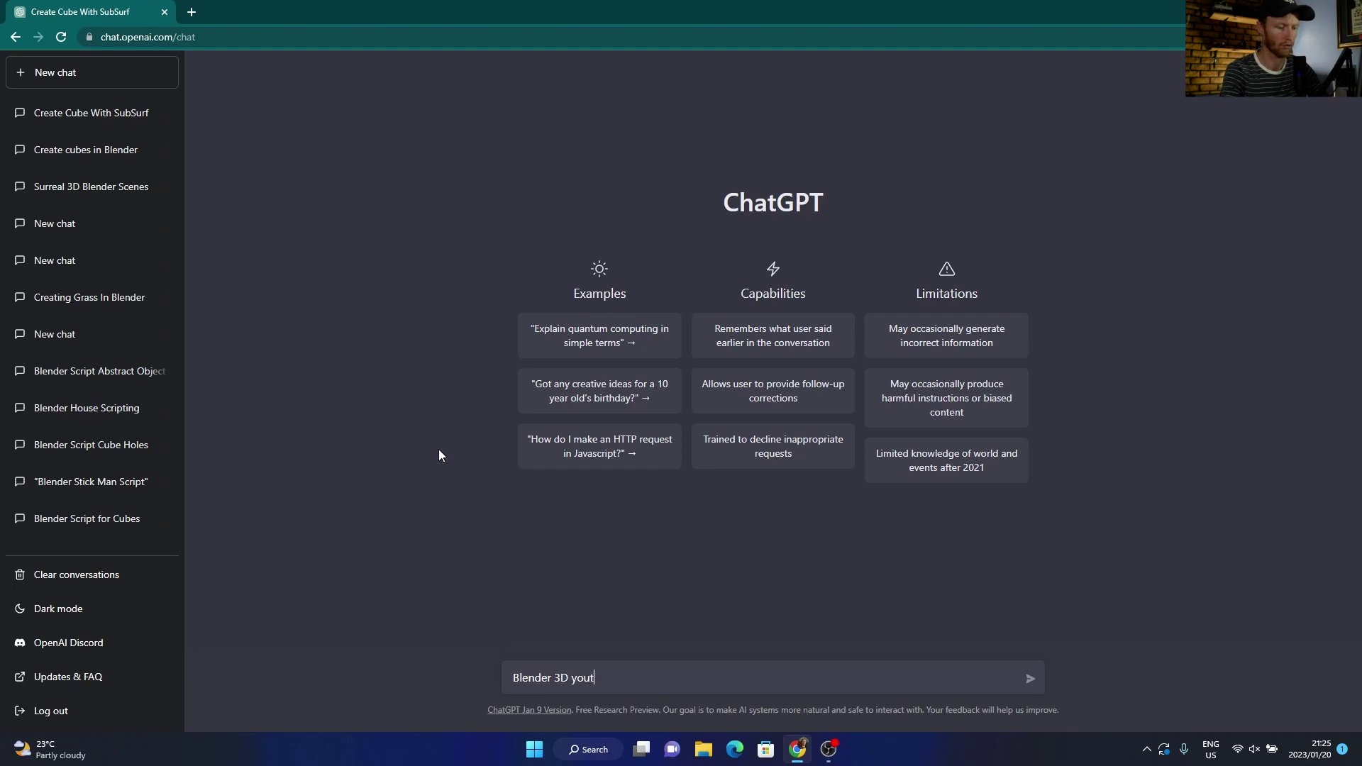
pyautogui.write('ube video ideas')
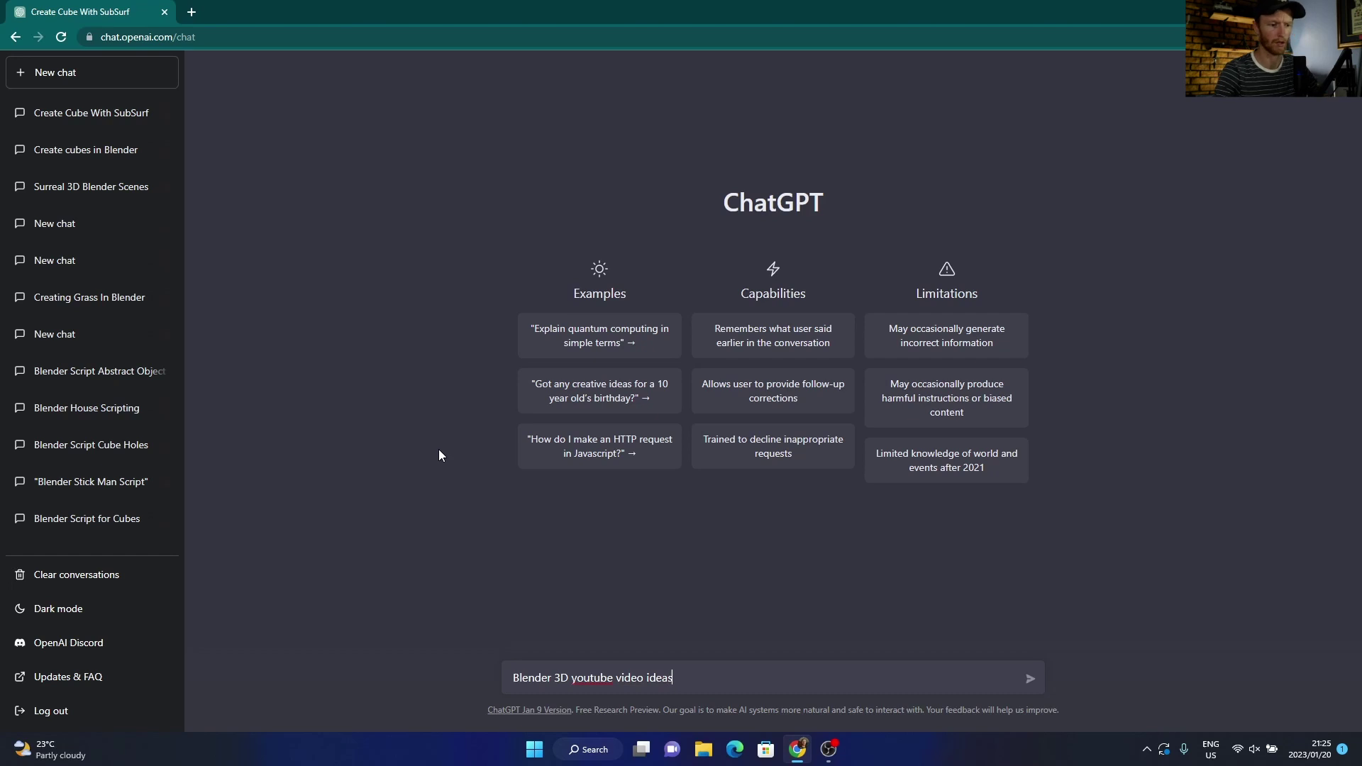
pyautogui.press('Return')
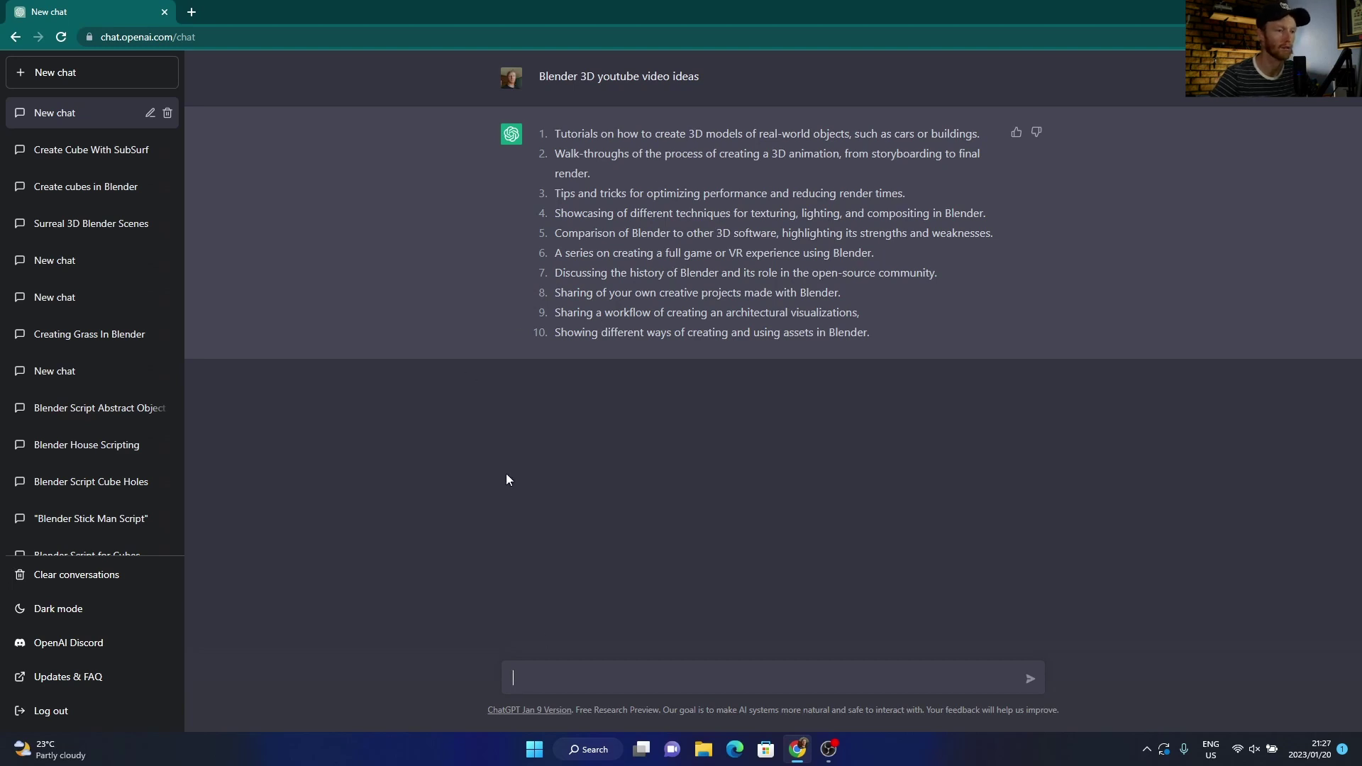
# - In a new chat, ask 'How to make grass in blender' for particle-system instructions
pyautogui.click(67, 71)
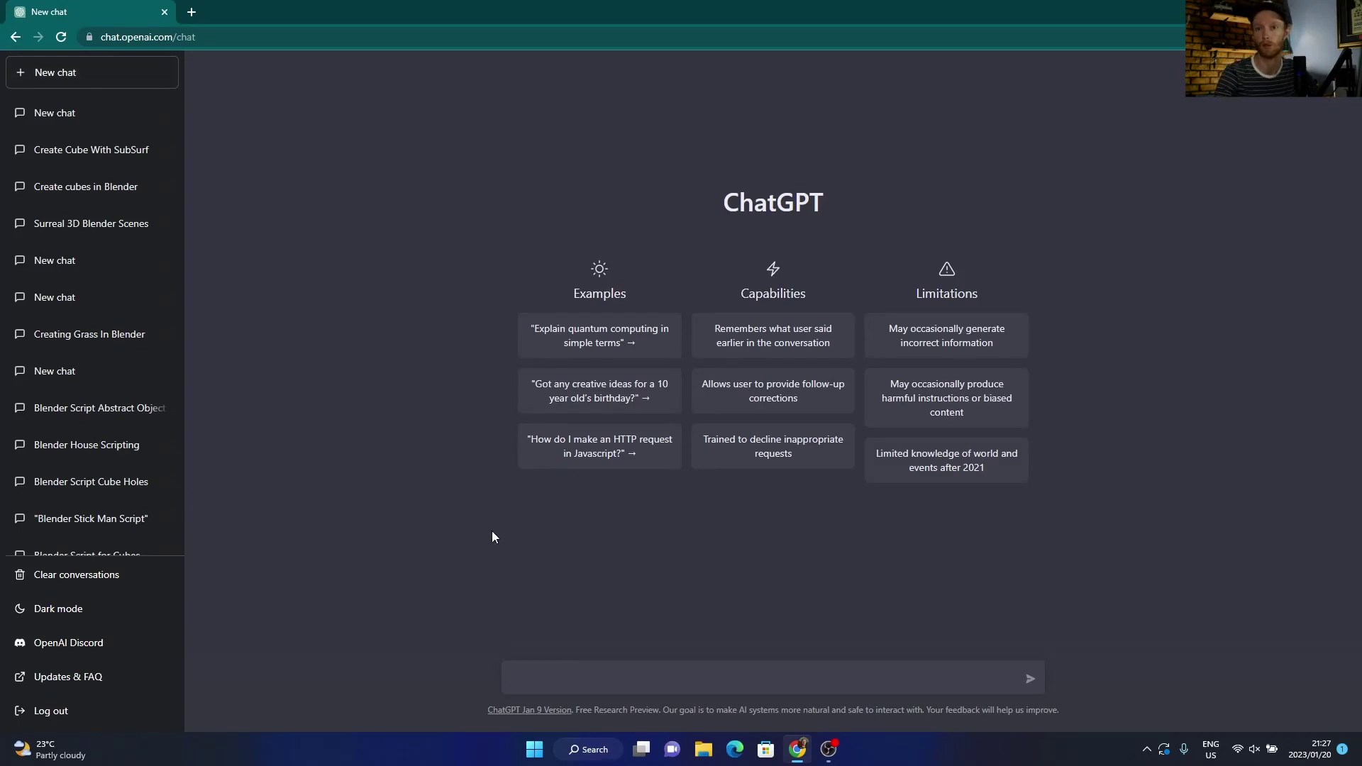
pyautogui.write('Ho')
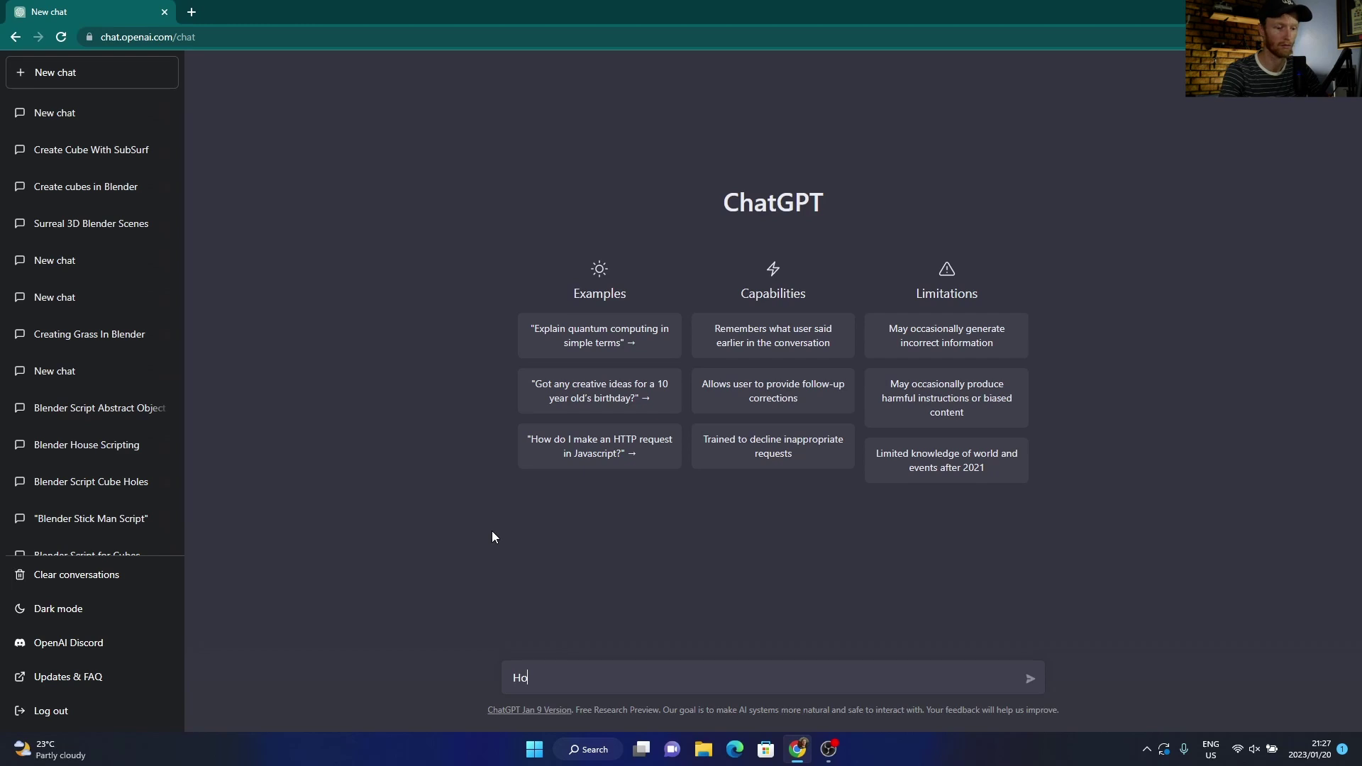
pyautogui.write('w to ')
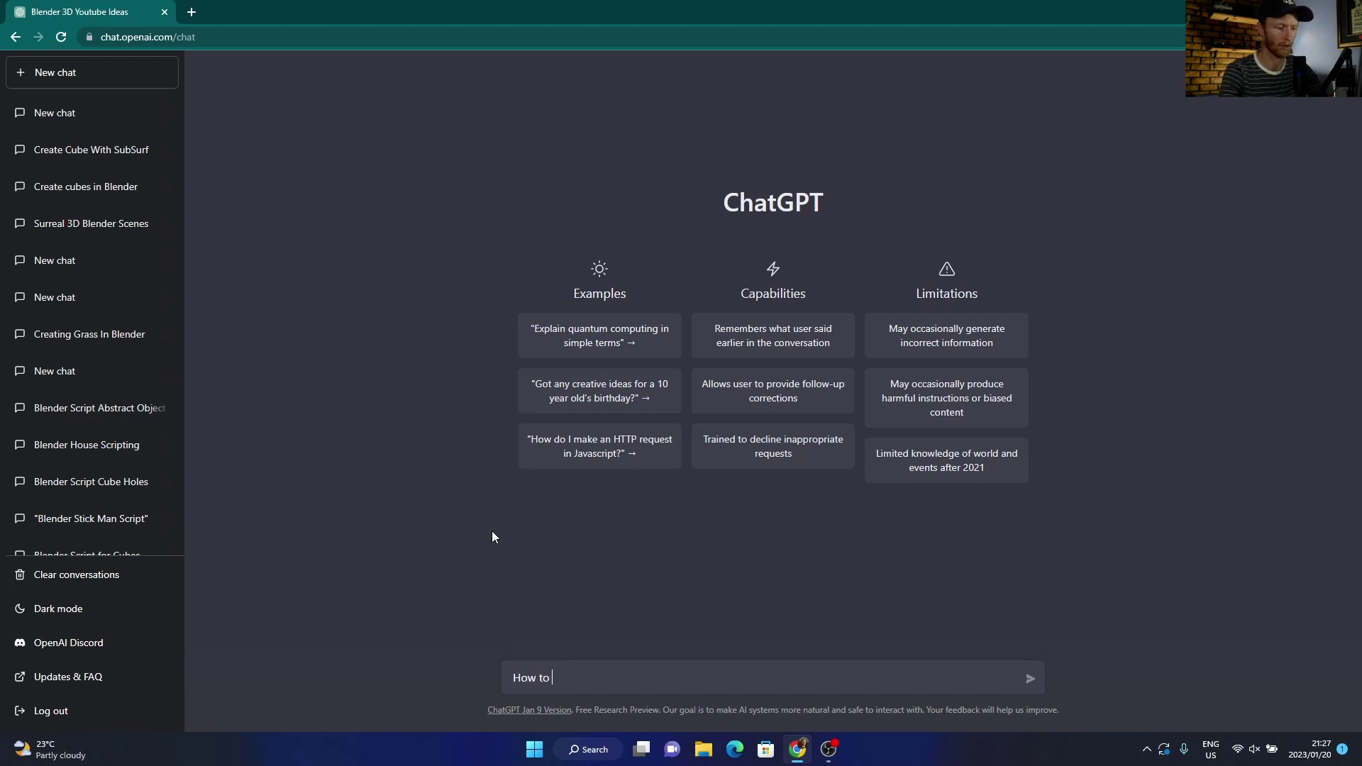
pyautogui.write('make gras')
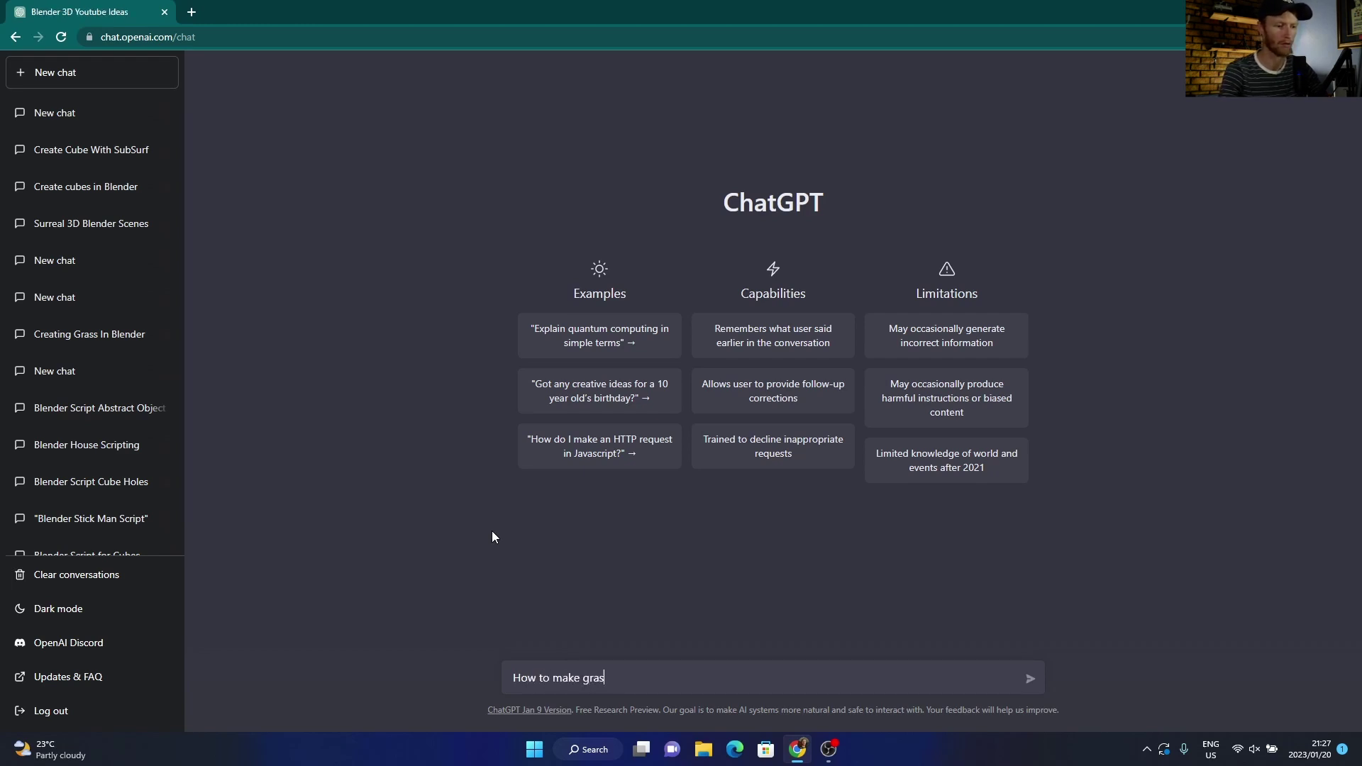
pyautogui.write('s in blender')
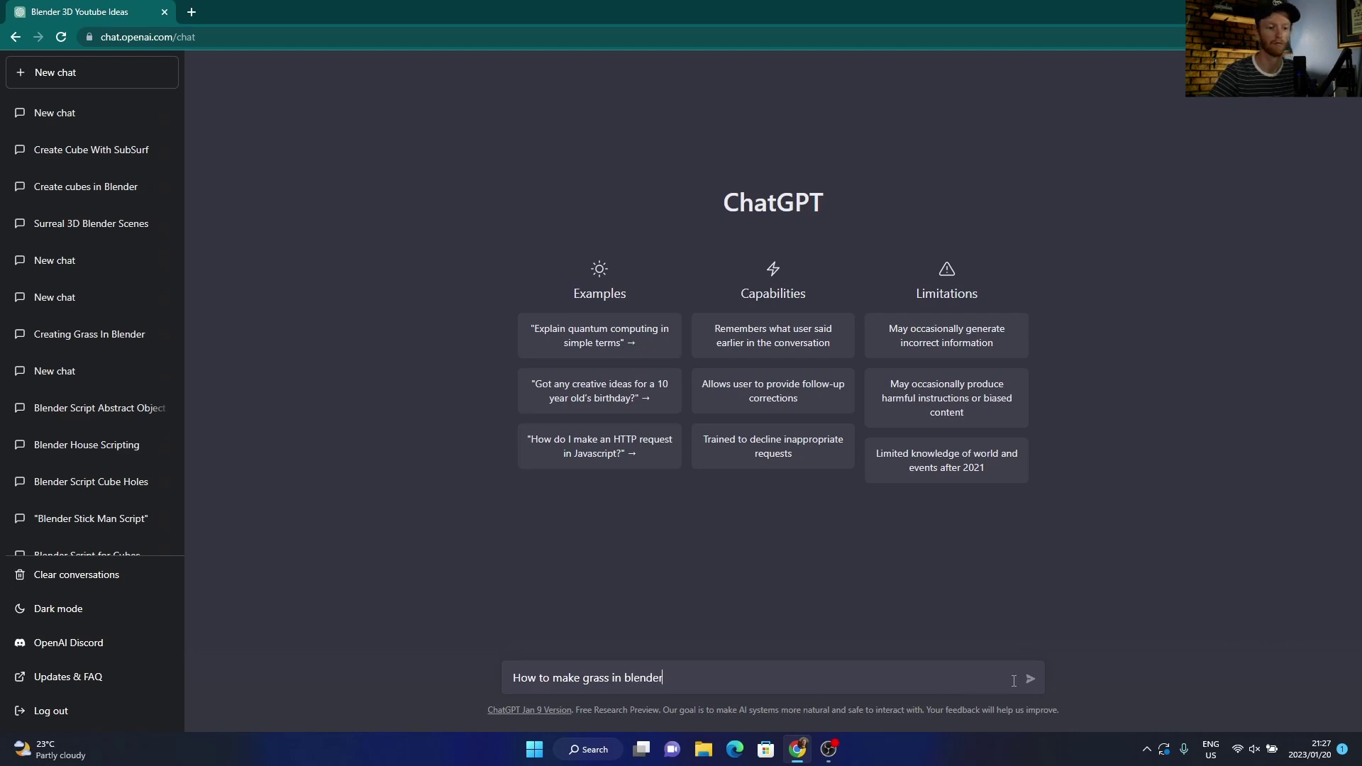
pyautogui.click(1027, 679)
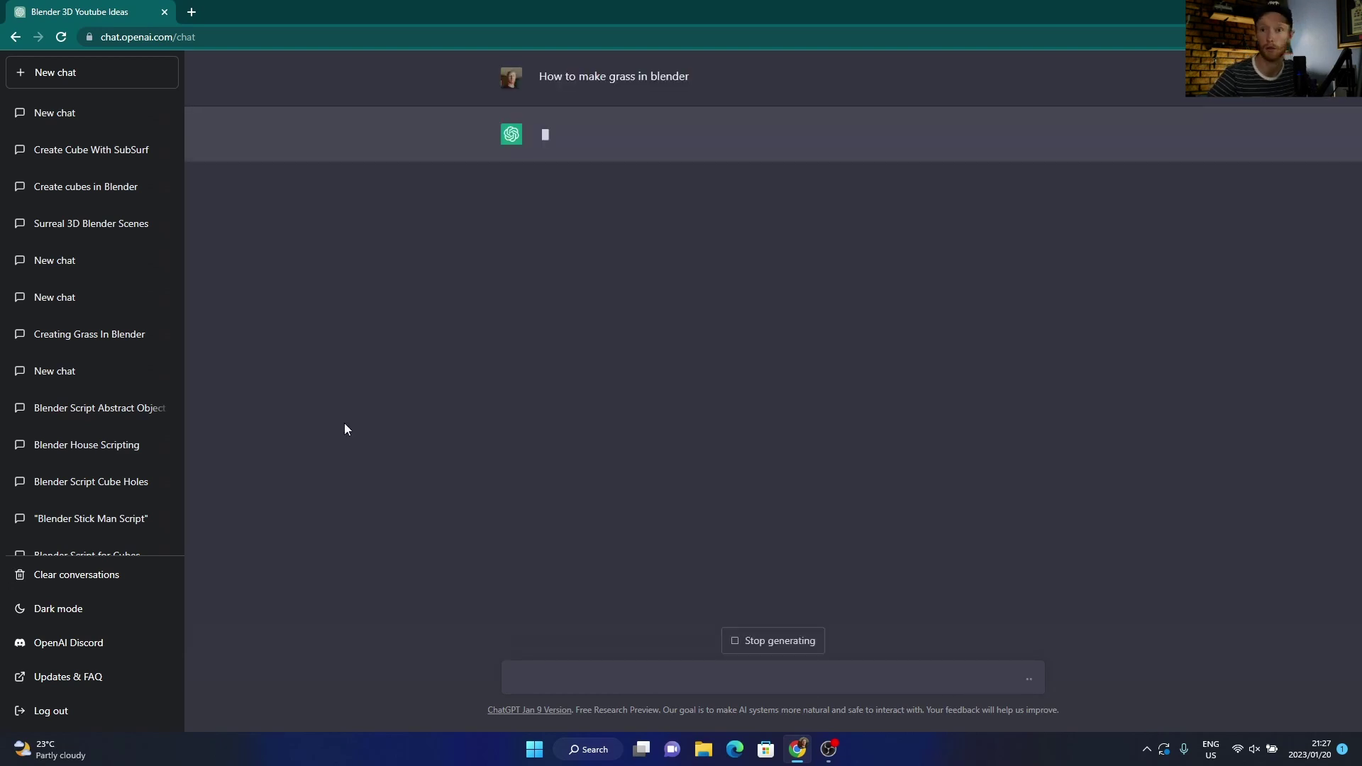